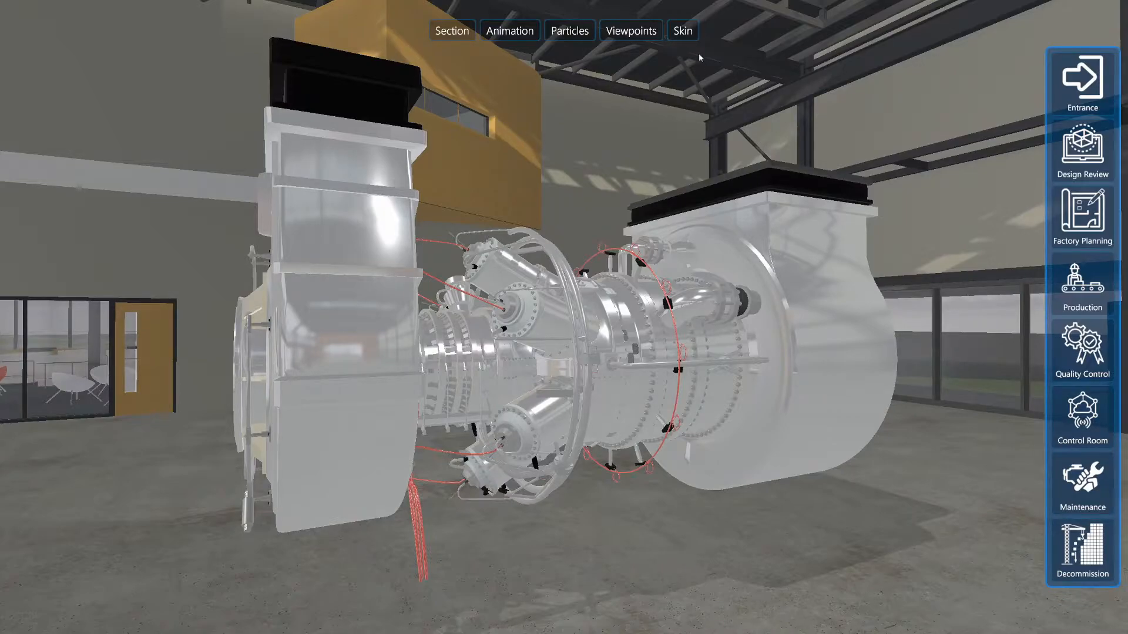
Step: Preview the turbine's X-Ray and Off skin modes from the in-scene Skin options
left_click(681, 31)
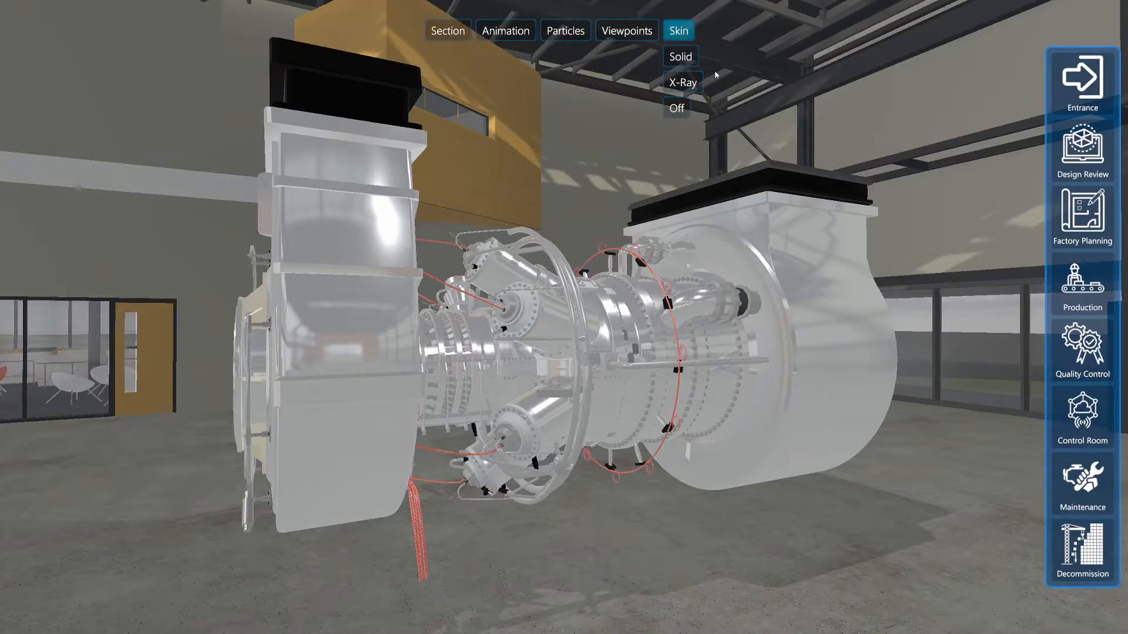
left_click(683, 82)
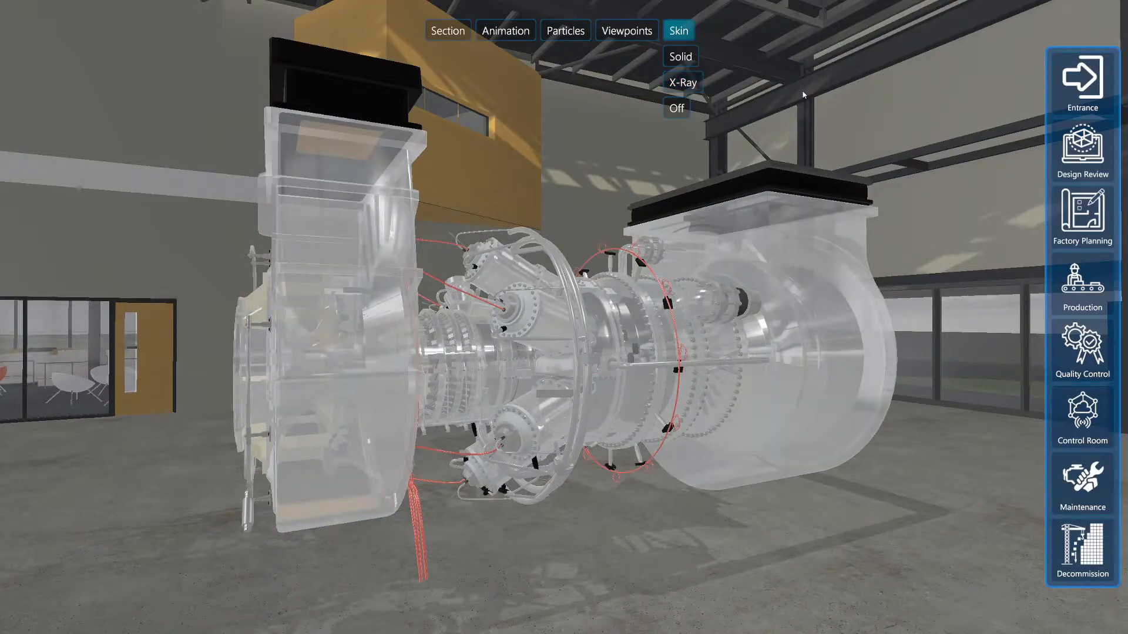
left_click(679, 108)
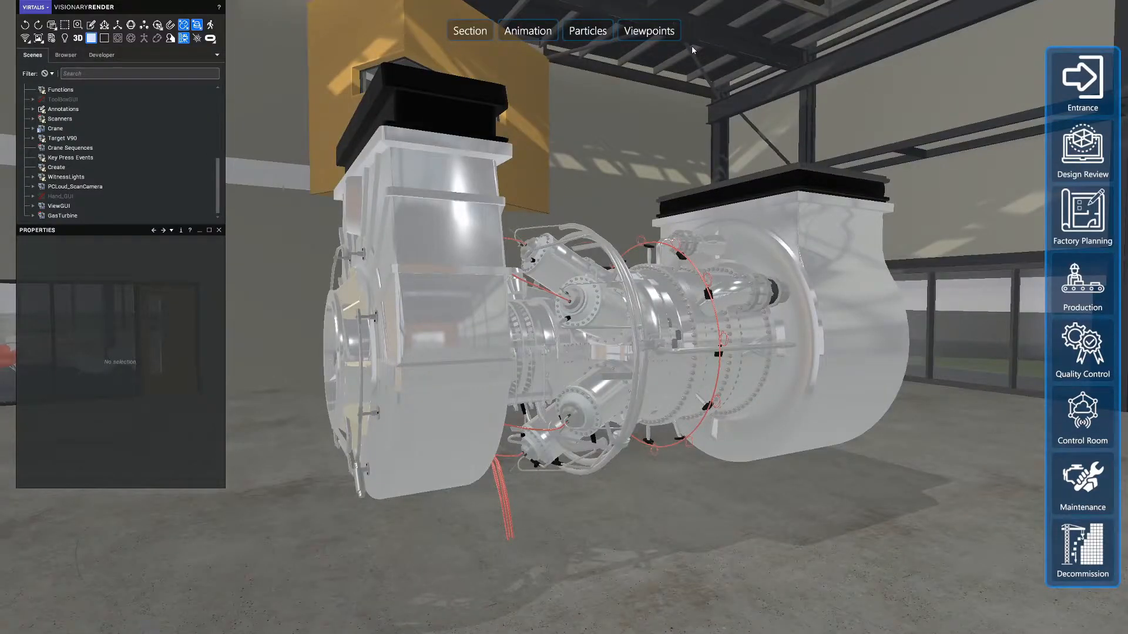
Step: Copy the ViewPoints rollout with its three buttons and paste the copy into the parent Stack
left_click(646, 33)
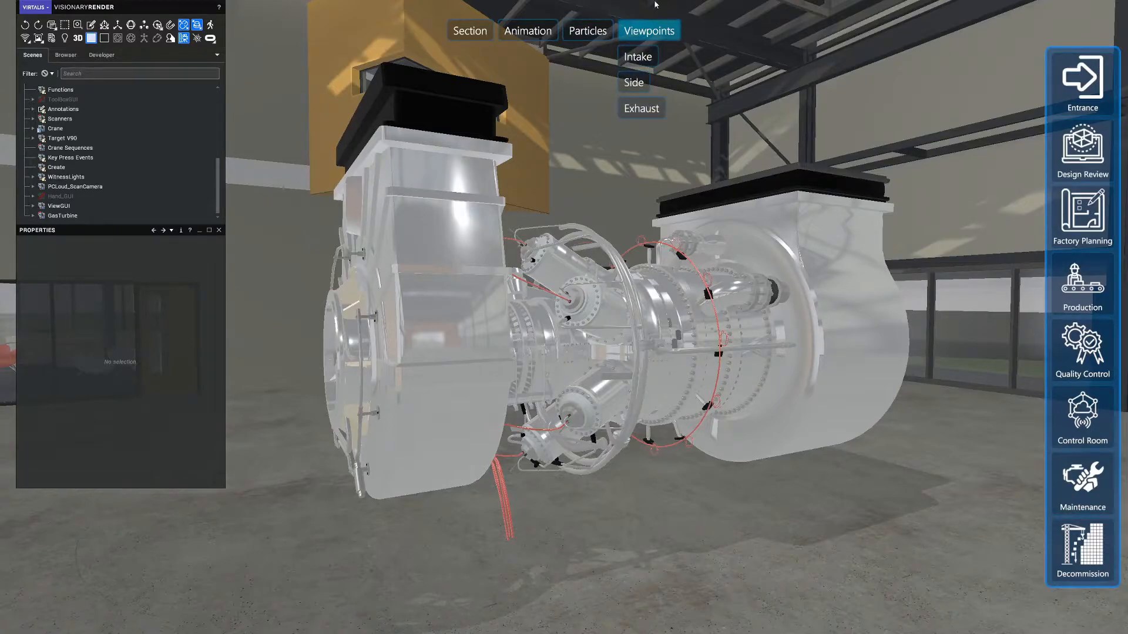
left_click(655, 35)
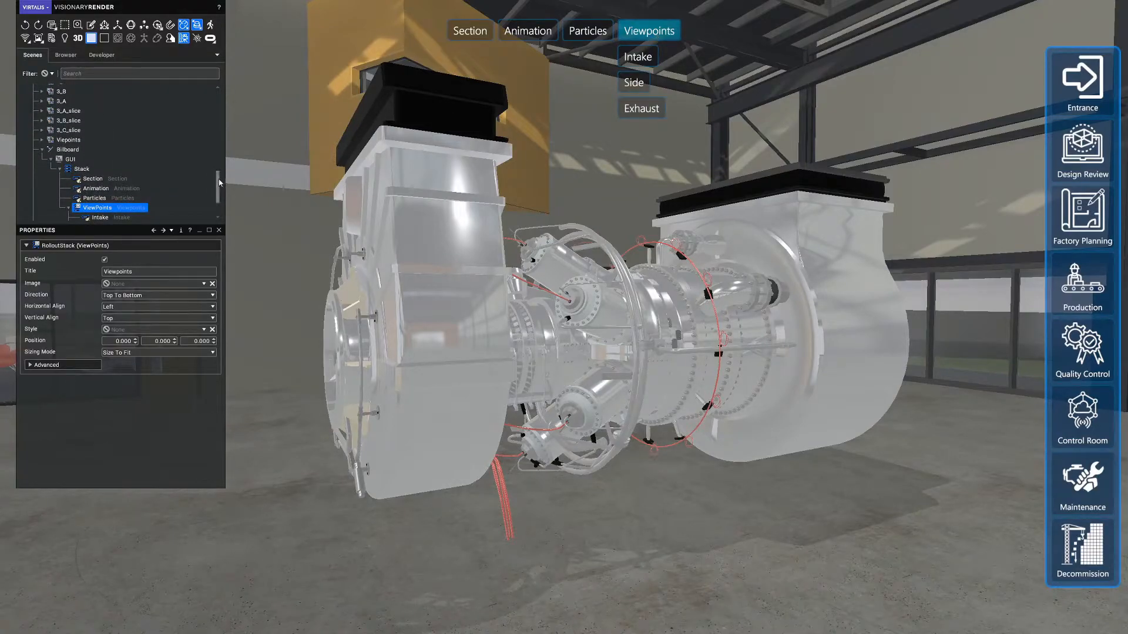
scroll(216, 179, "down", 2)
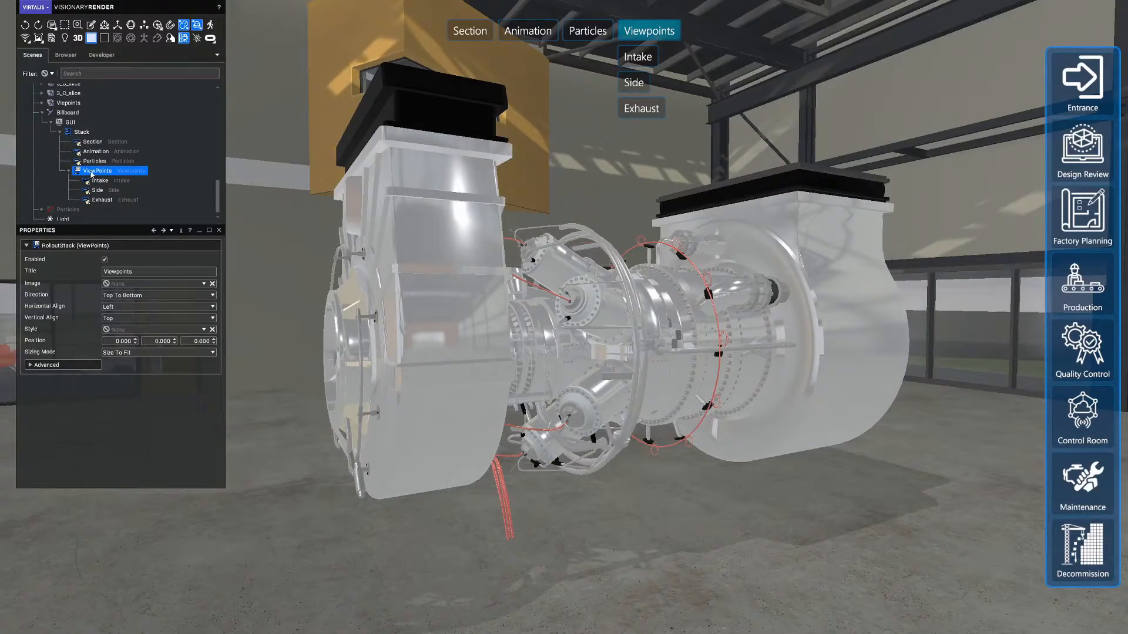
right_click(92, 171)
left_click(109, 285)
left_click(85, 132)
right_click(86, 133)
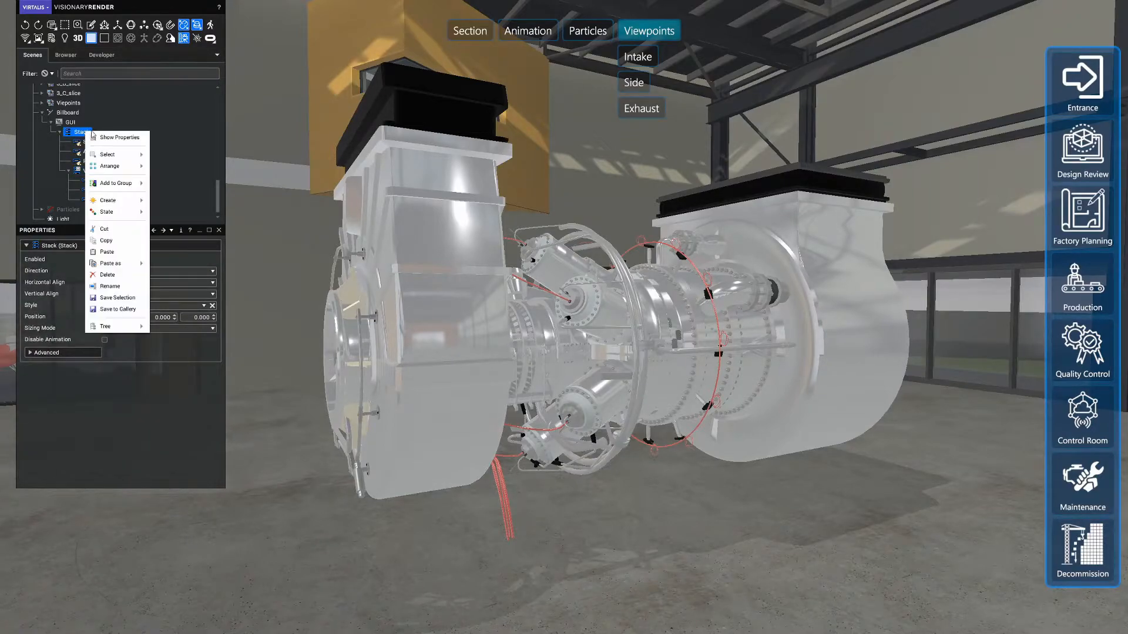
left_click(109, 252)
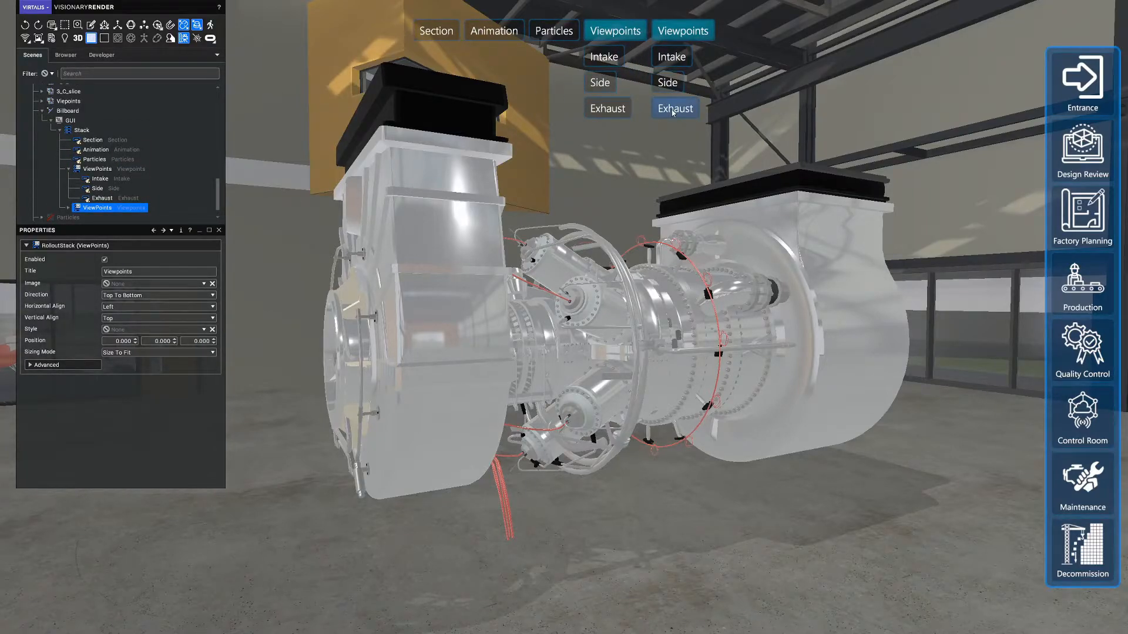
Step: Set the title of the duplicated ViewPoints rollout to "Skin"
left_click(68, 208)
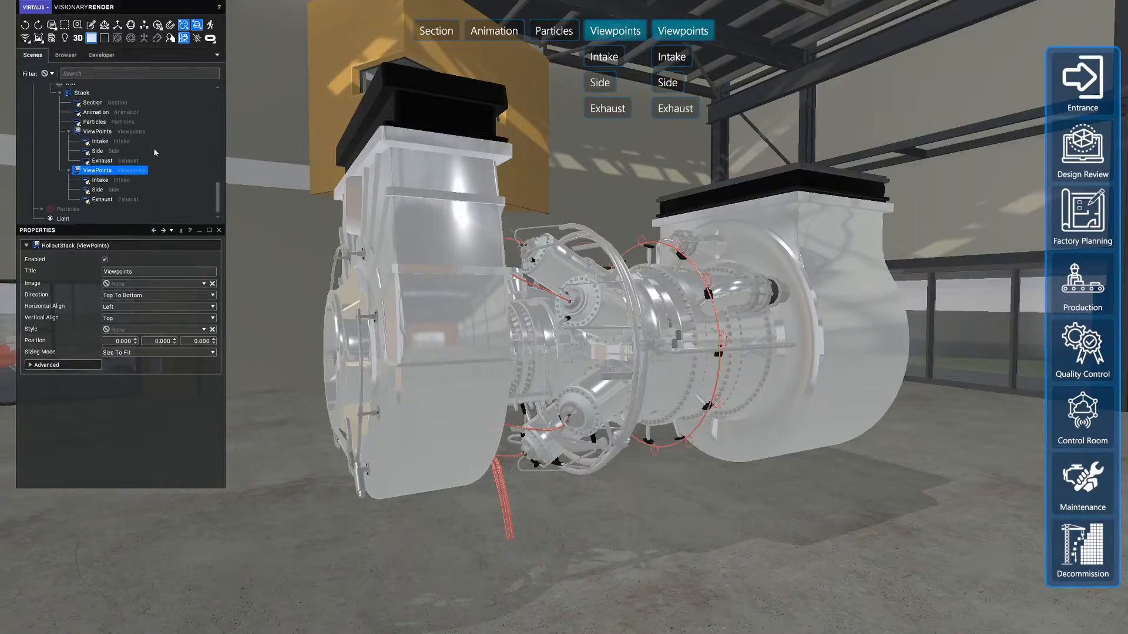
left_click(81, 274)
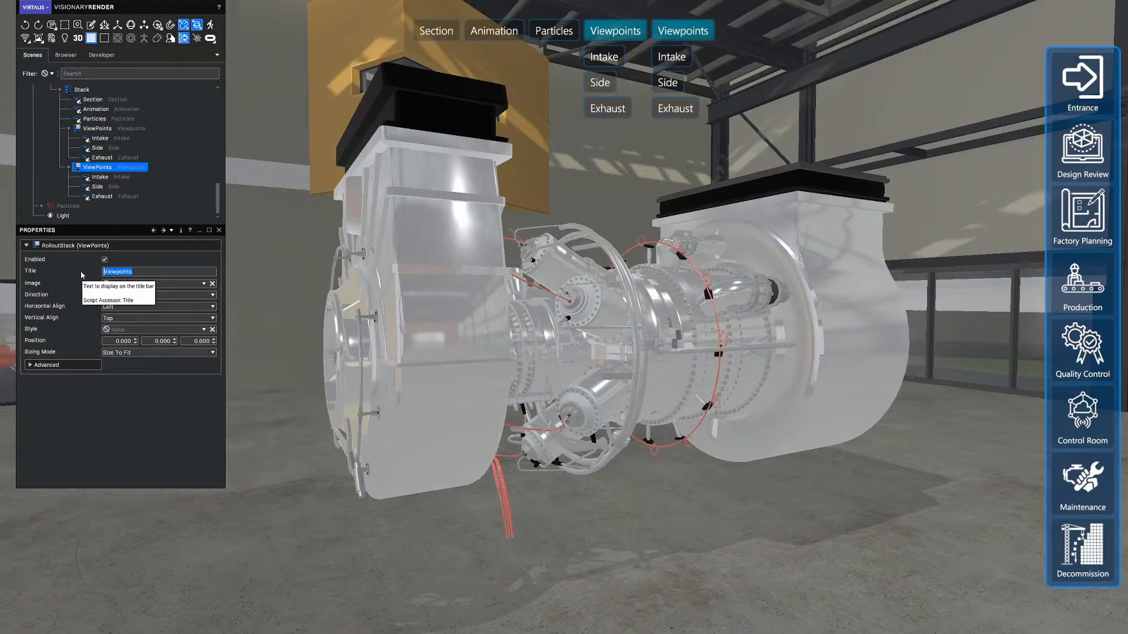
type("Skin")
Step: Set the text of the Skin rollout's Intake, Side and Exhaust buttons to "Solid", "X-Ray" and "Off" respectively
left_click(108, 177)
double_click(125, 272)
type("Solid")
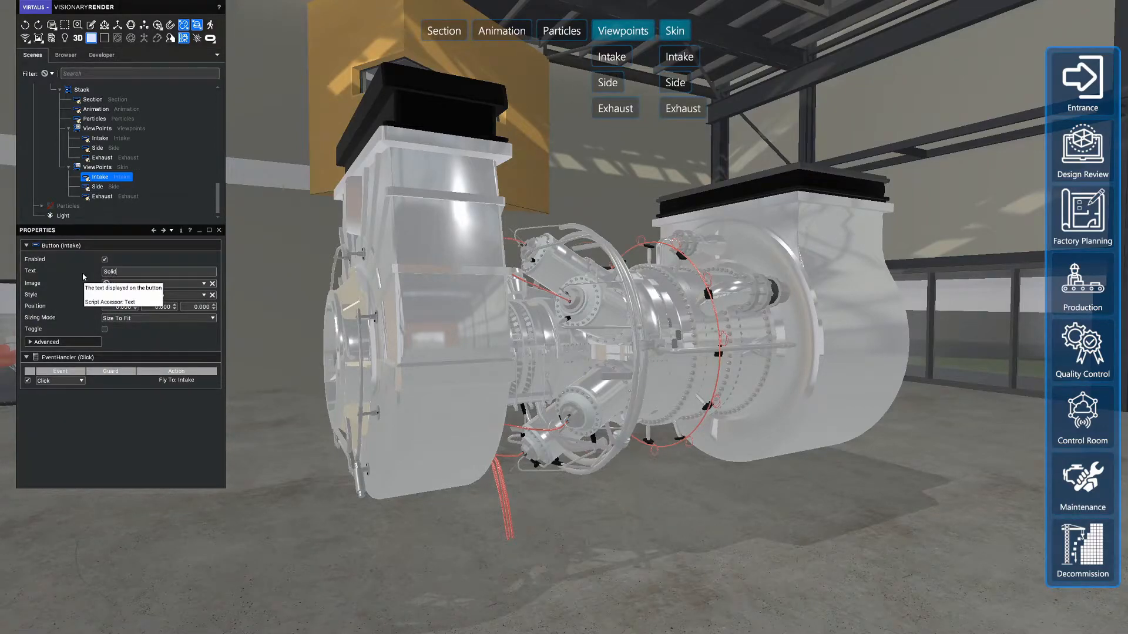
left_click(98, 186)
double_click(123, 272)
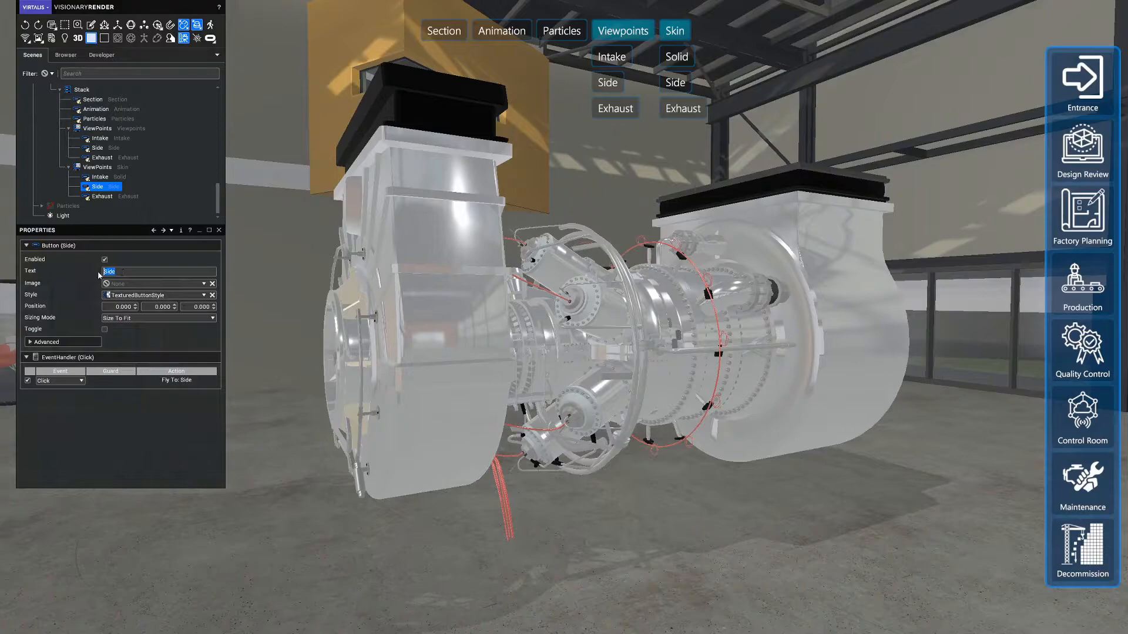
type("X-Ray")
left_click(101, 196)
double_click(112, 272)
type("Off")
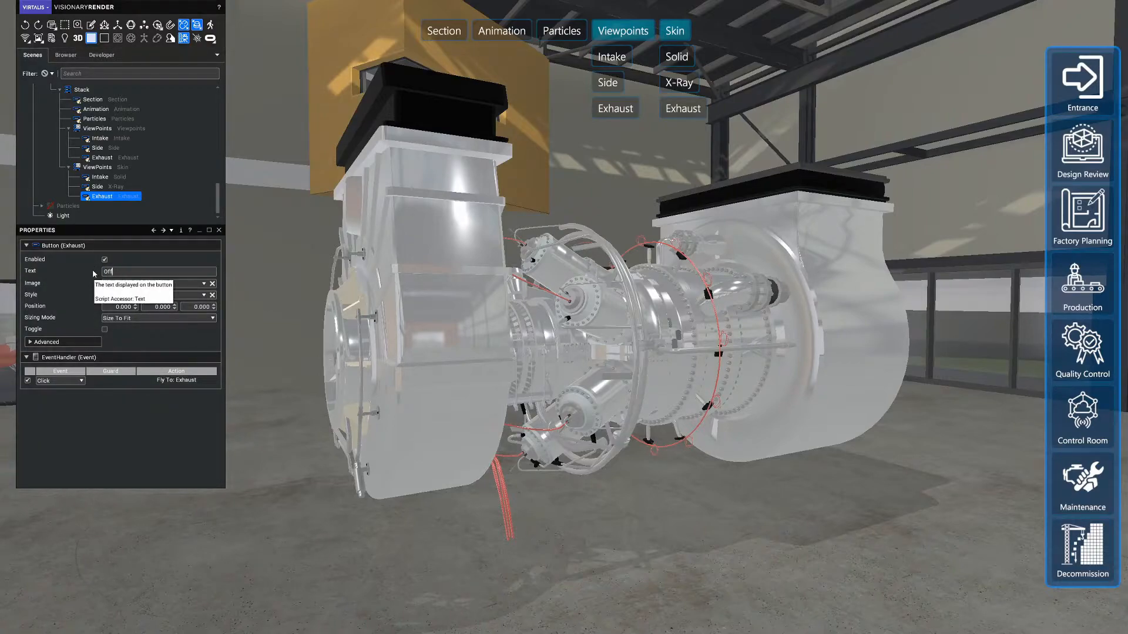
Step: Rename the duplicated ViewPoints node in the scene tree as "Skin"
right_click(96, 168)
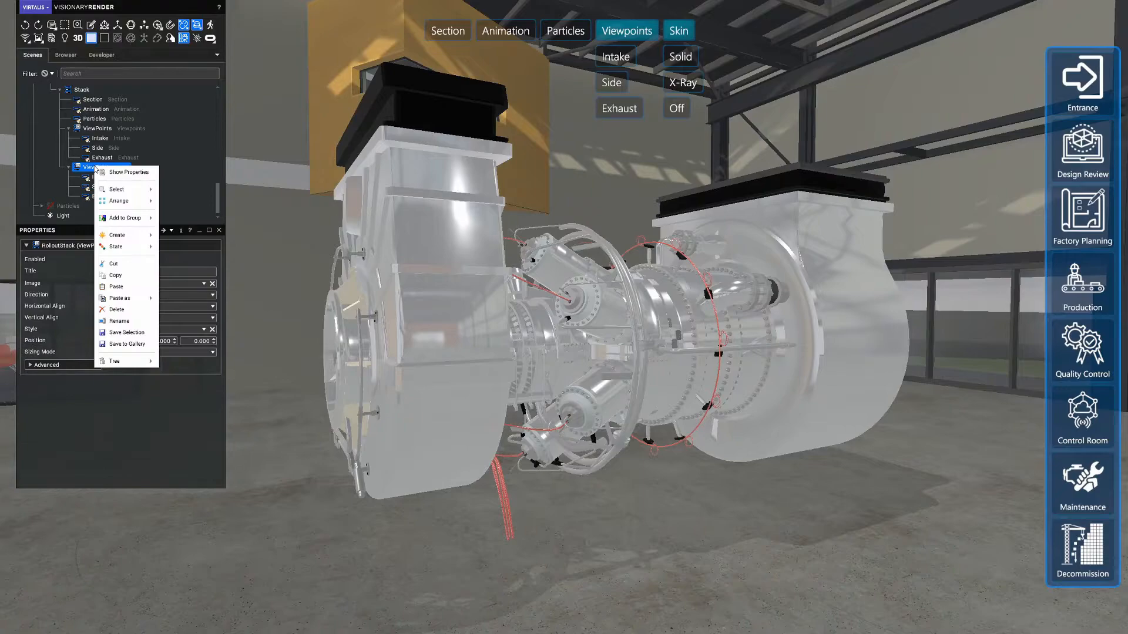
left_click(120, 321)
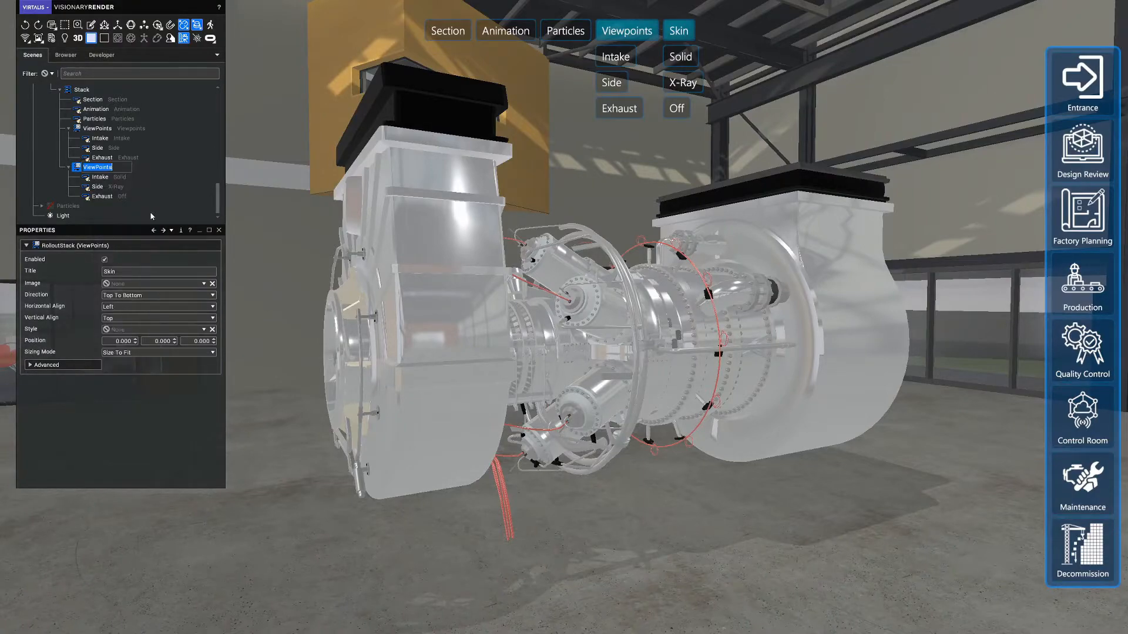
type("Sk")
left_click(98, 177)
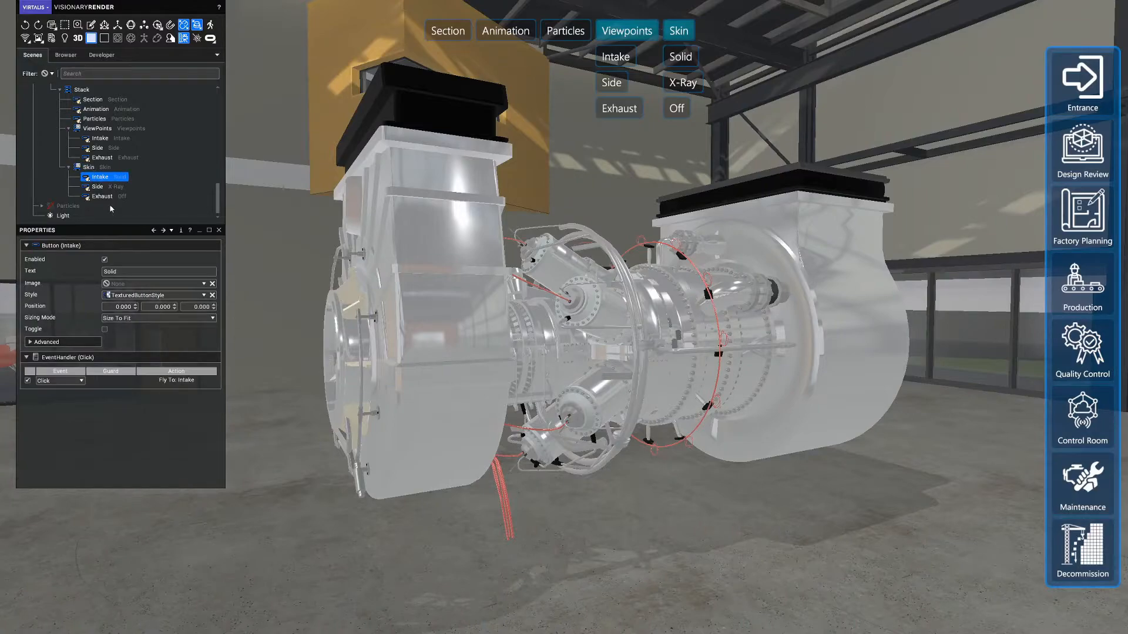
left_click(89, 167)
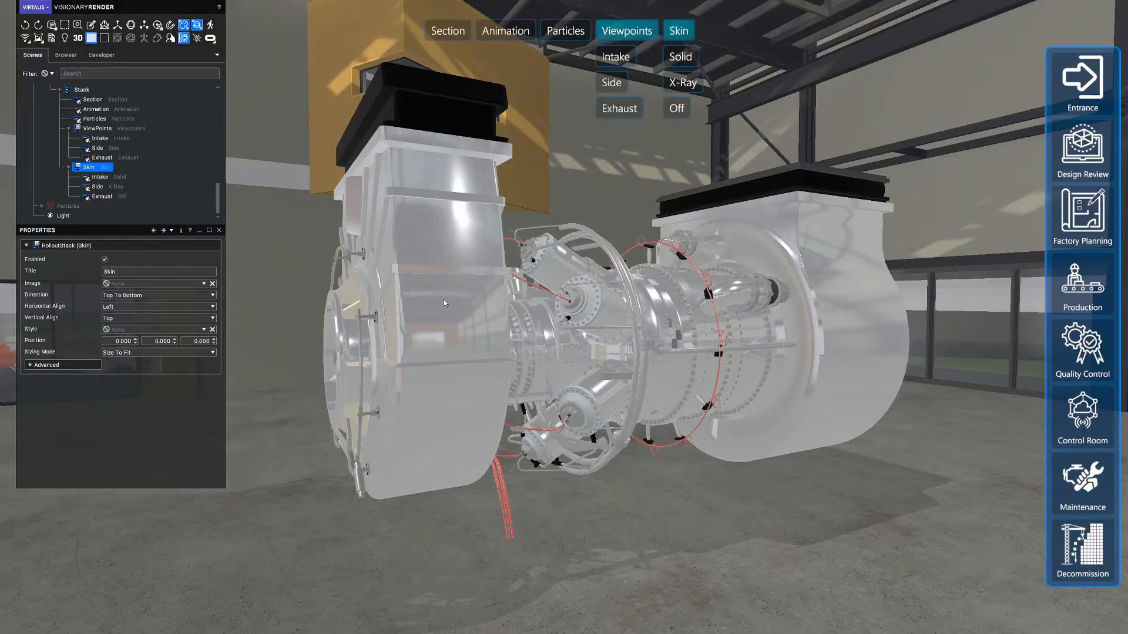
Step: Pick the turbine casing's material turbine_mat_007 and add it to a new group named "Skin"
left_click(435, 243)
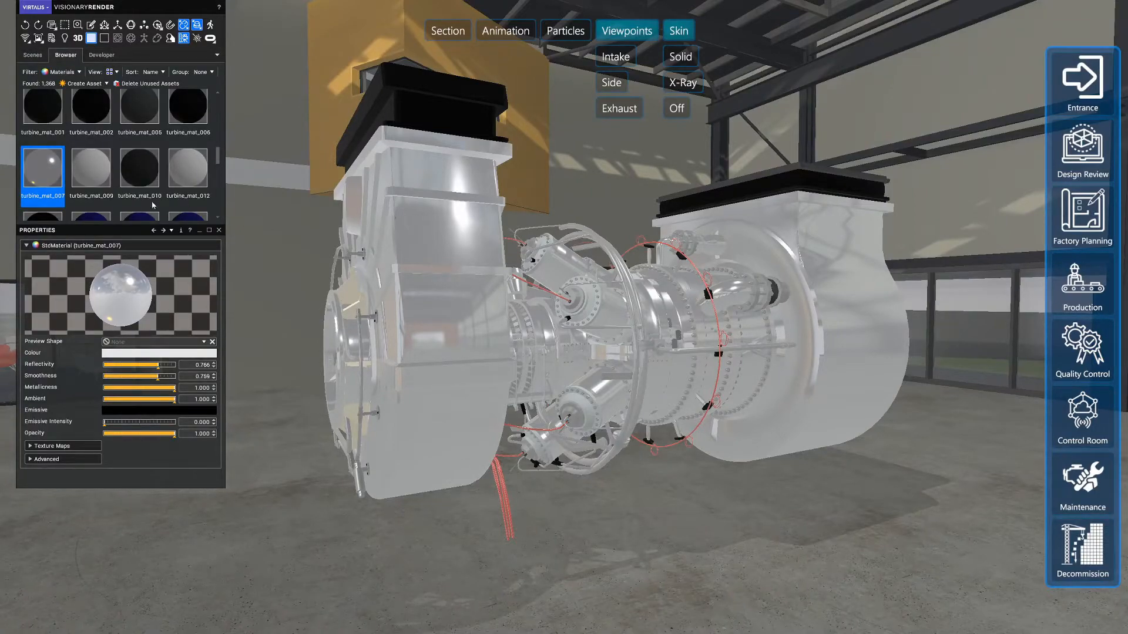
right_click(50, 159)
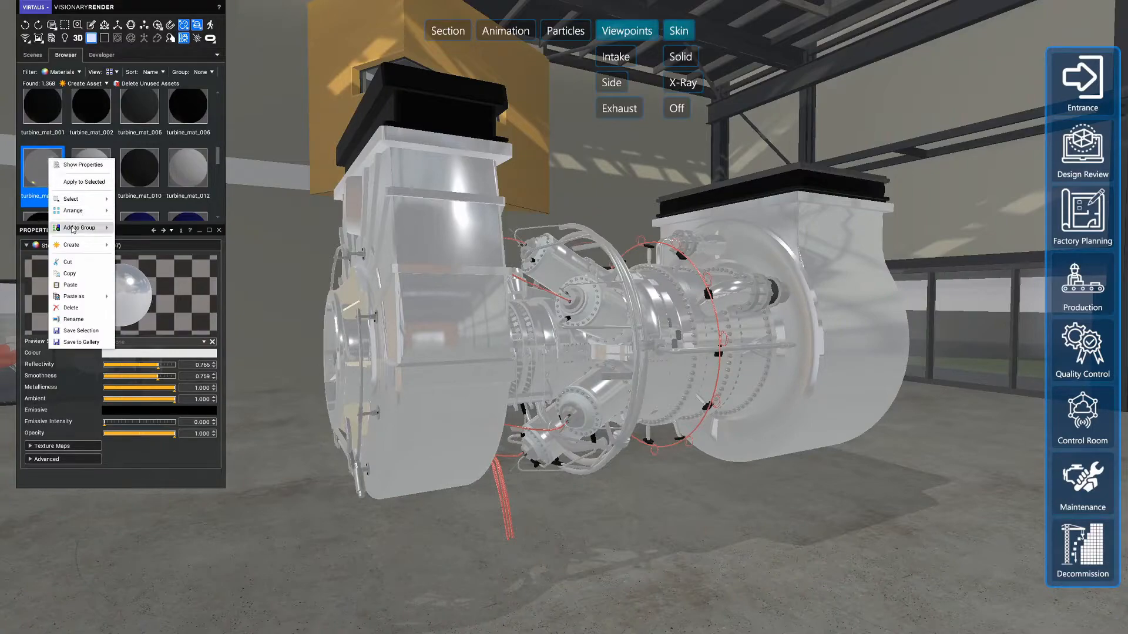
mouse_move(72, 229)
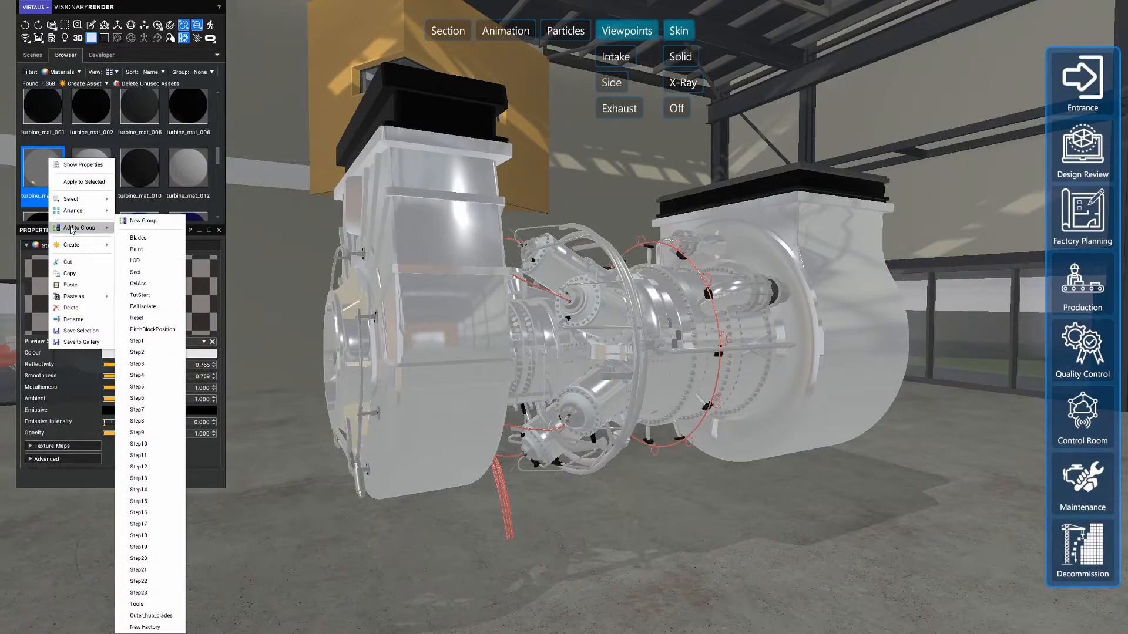
left_click(142, 220)
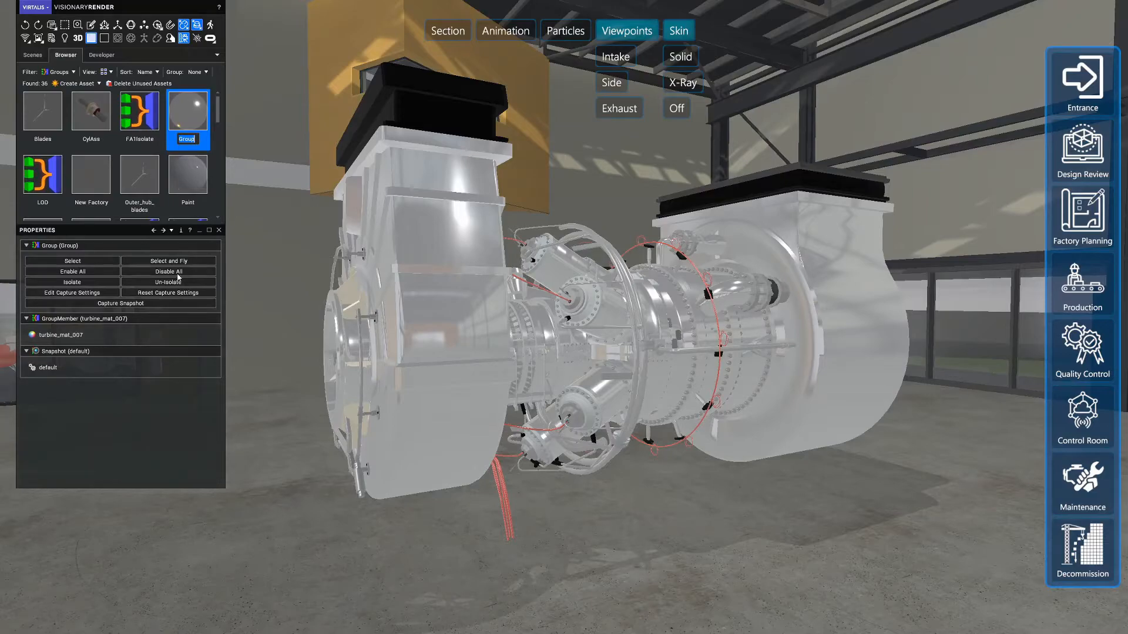
type("Skin")
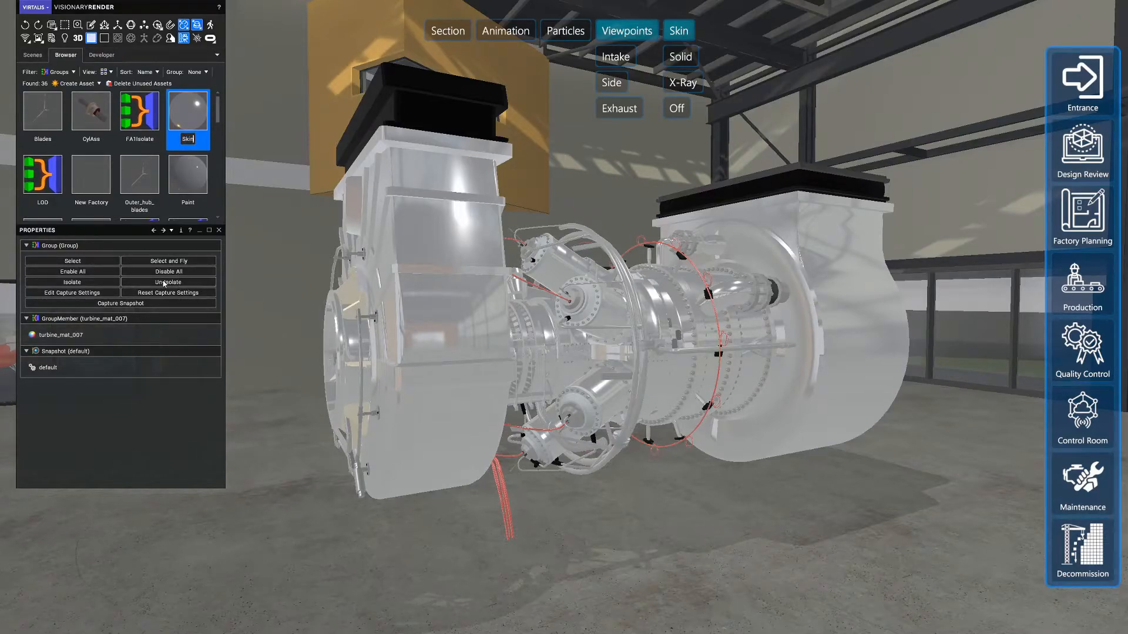
key("Return")
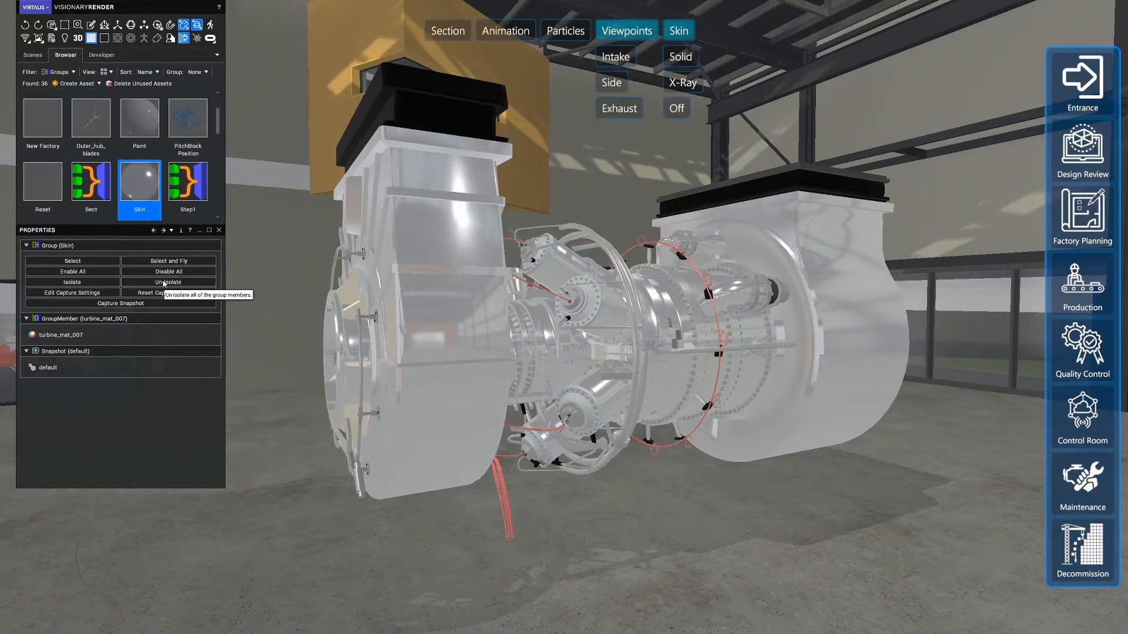
Step: Capture a snapshot of the Skin group in its current state and rename the snapshot "Solid"
left_click(99, 55)
scroll(82, 117, "down", 5)
scroll(94, 147, "down", 4)
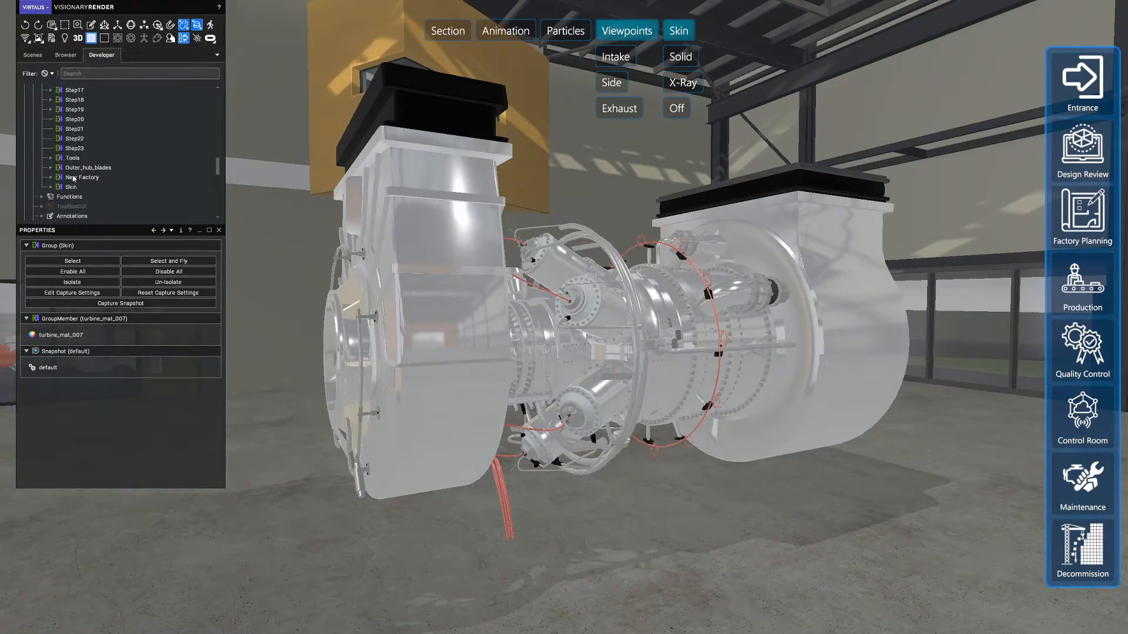
left_click(64, 163)
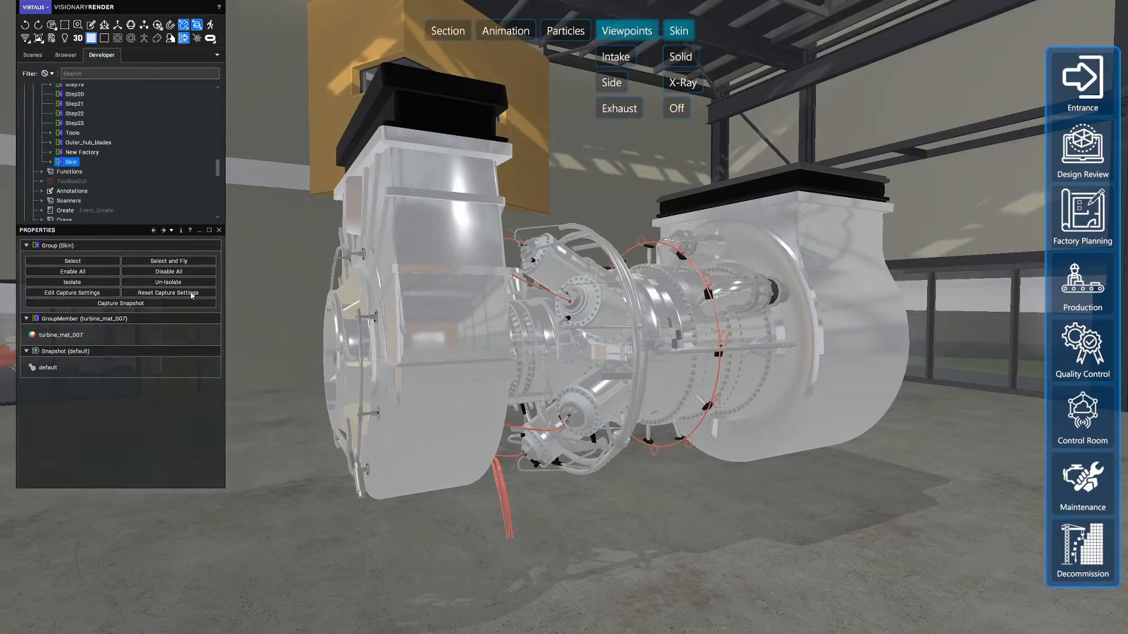
left_click(112, 304)
left_click(55, 381)
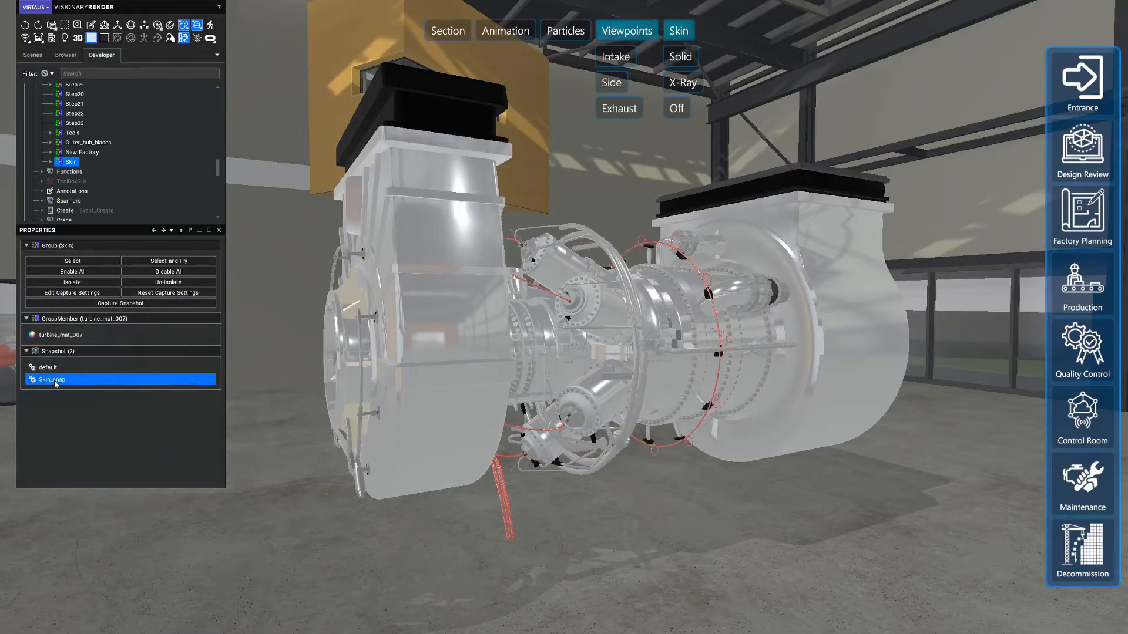
right_click(55, 383)
left_click(80, 418)
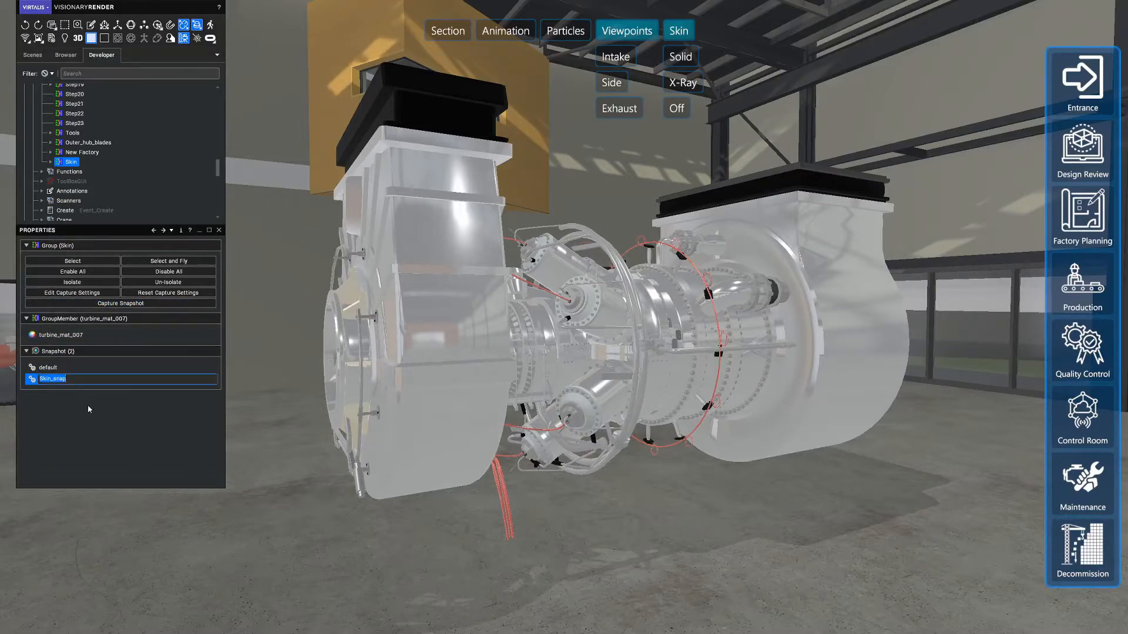
type("Solid")
key("Return")
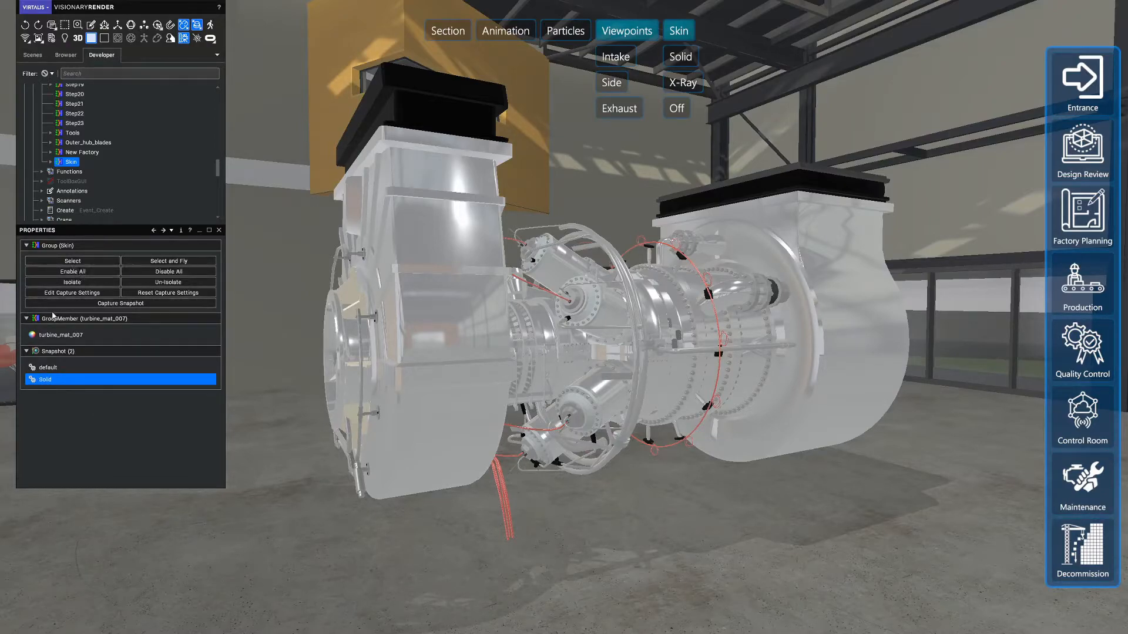
Step: Select the Skin group's member material turbine_mat_007 and set its opacity to 0.5
left_click(69, 261)
double_click(202, 434)
type("0")
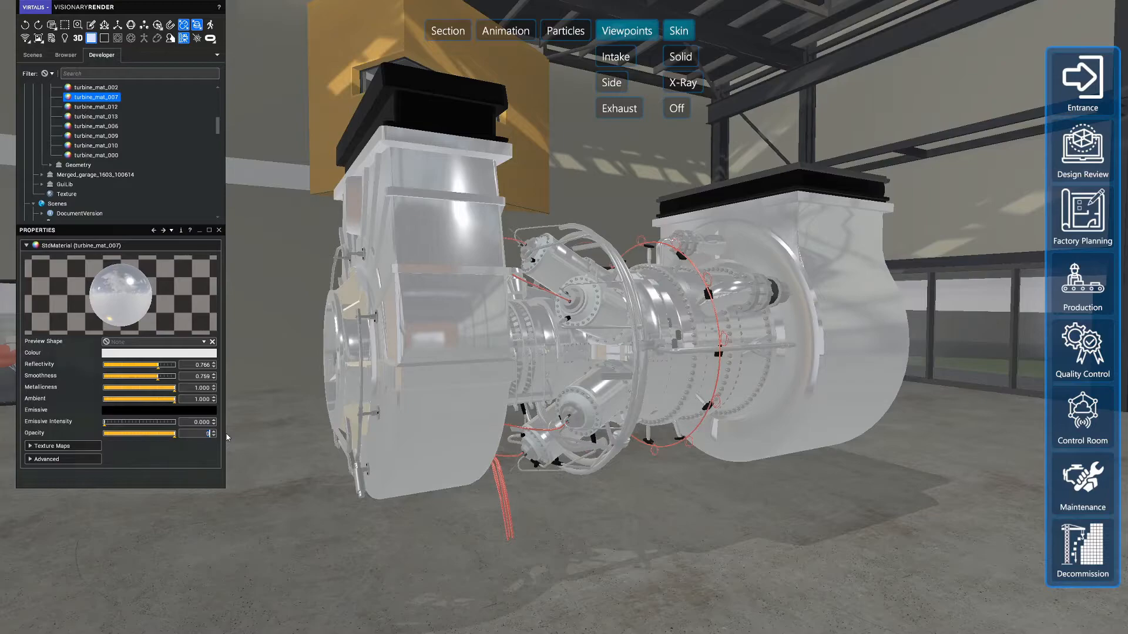
type(".5")
key("Return")
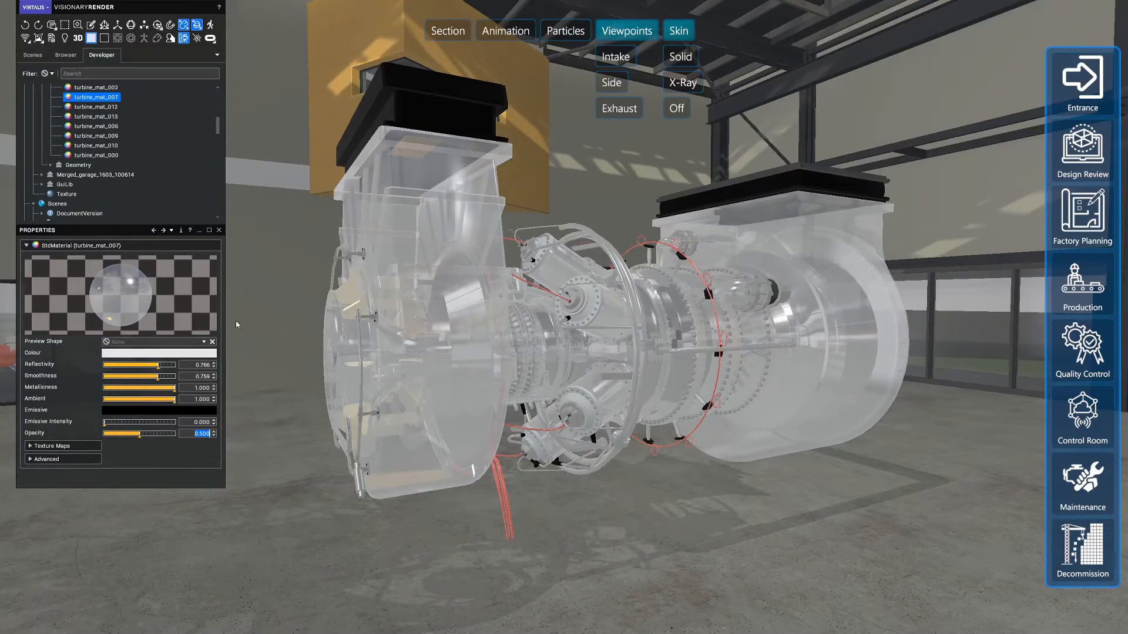
Step: Capture another snapshot of the Skin group with the semi-transparent material and rename it "X-Ray"
left_click_drag(219, 126, 221, 150)
scroll(156, 155, "down", 5)
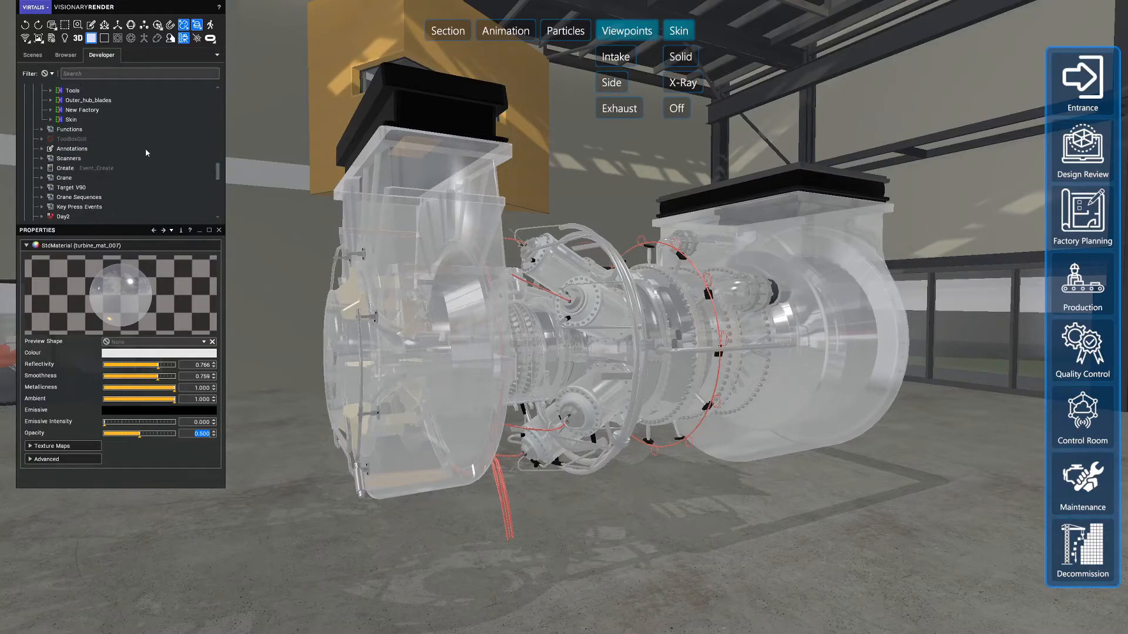
left_click(71, 121)
left_click(106, 303)
right_click(56, 393)
left_click(84, 432)
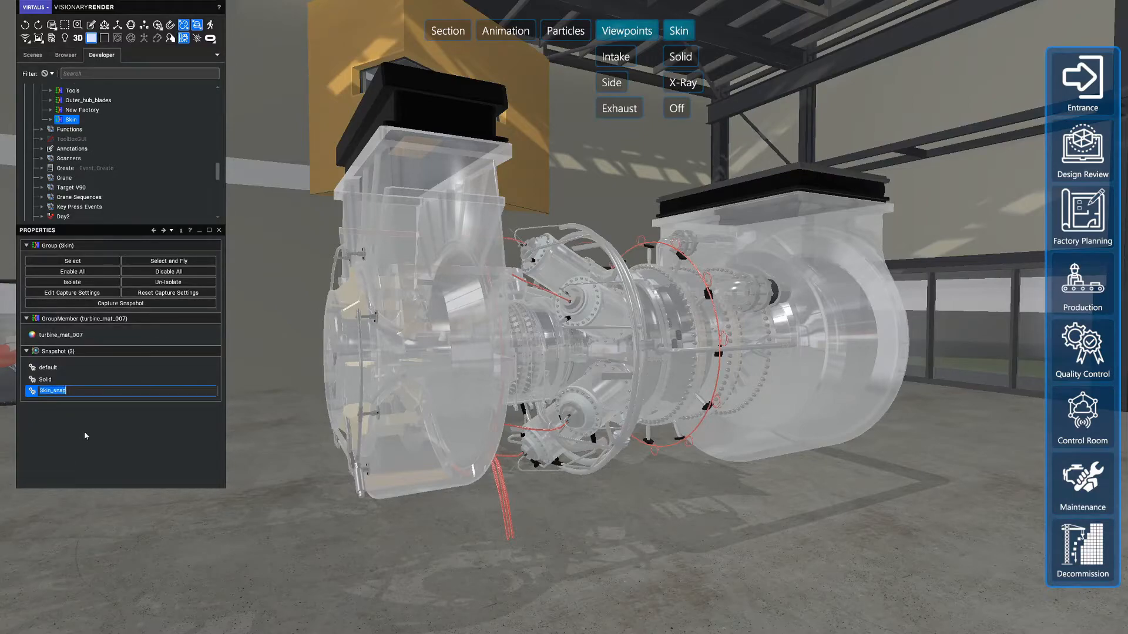
type("X-Ray")
key("Return")
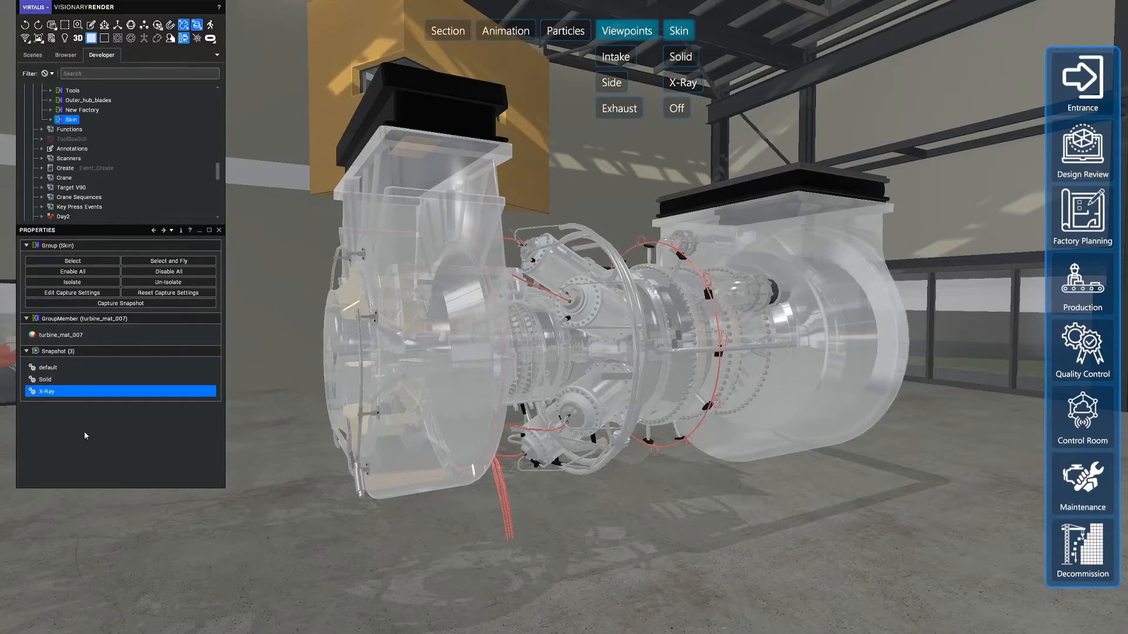
Step: Select the Skin group's member material again and set its opacity to 0.05
left_click(51, 260)
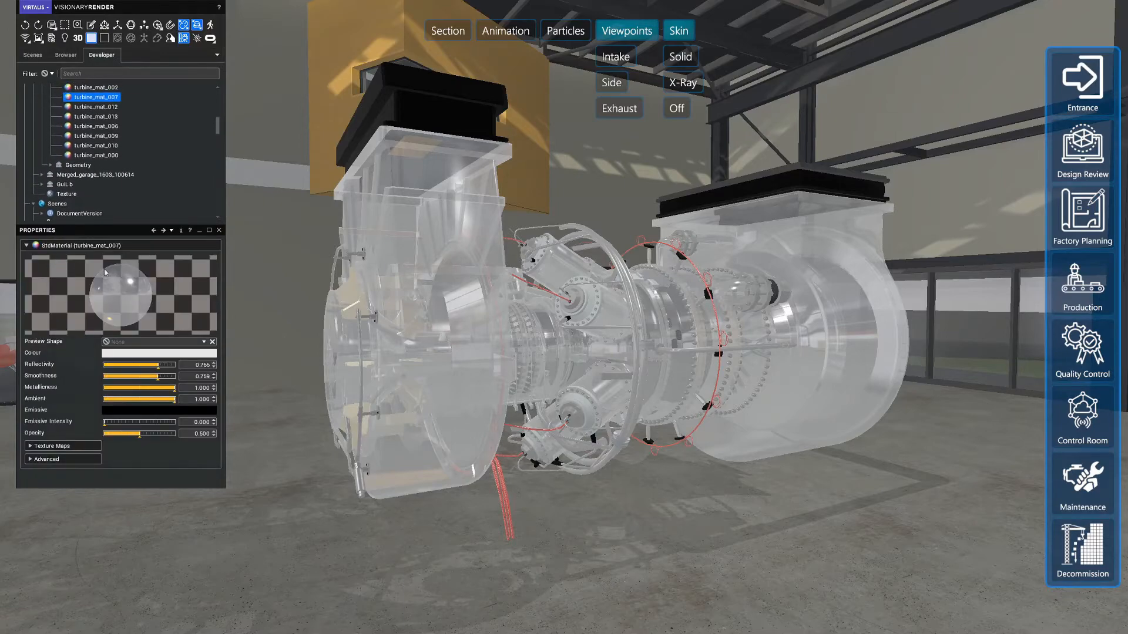
left_click_drag(194, 434, 206, 433)
type("0.05")
key("Return")
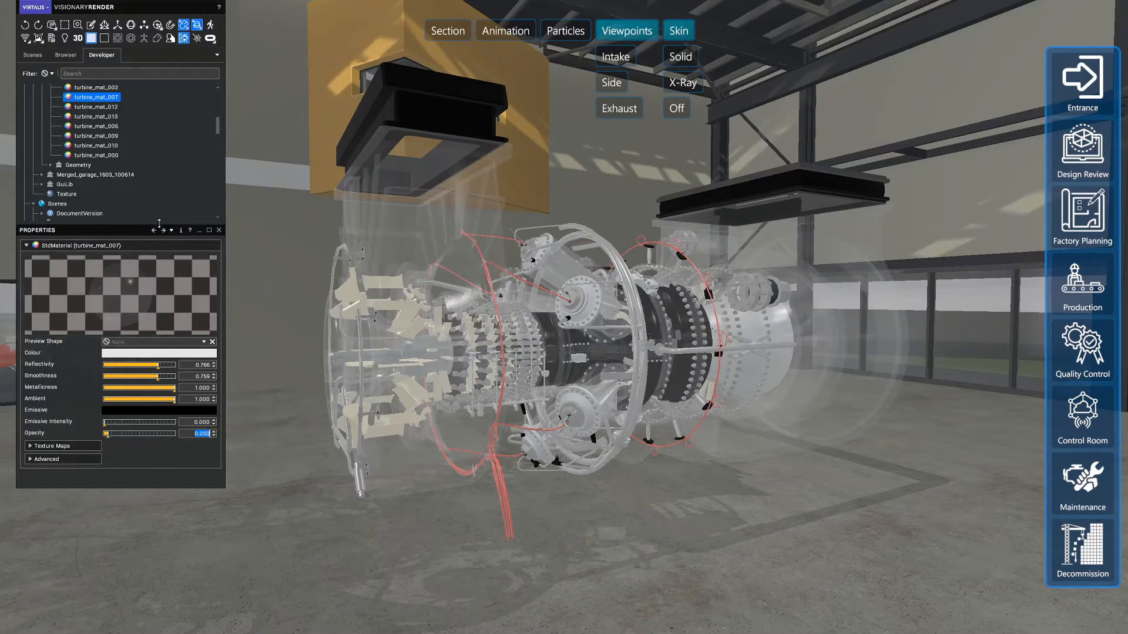
Step: Capture a snapshot of the Skin group with the nearly transparent material and rename it "Off"
left_click_drag(217, 129, 224, 171)
left_click(70, 143)
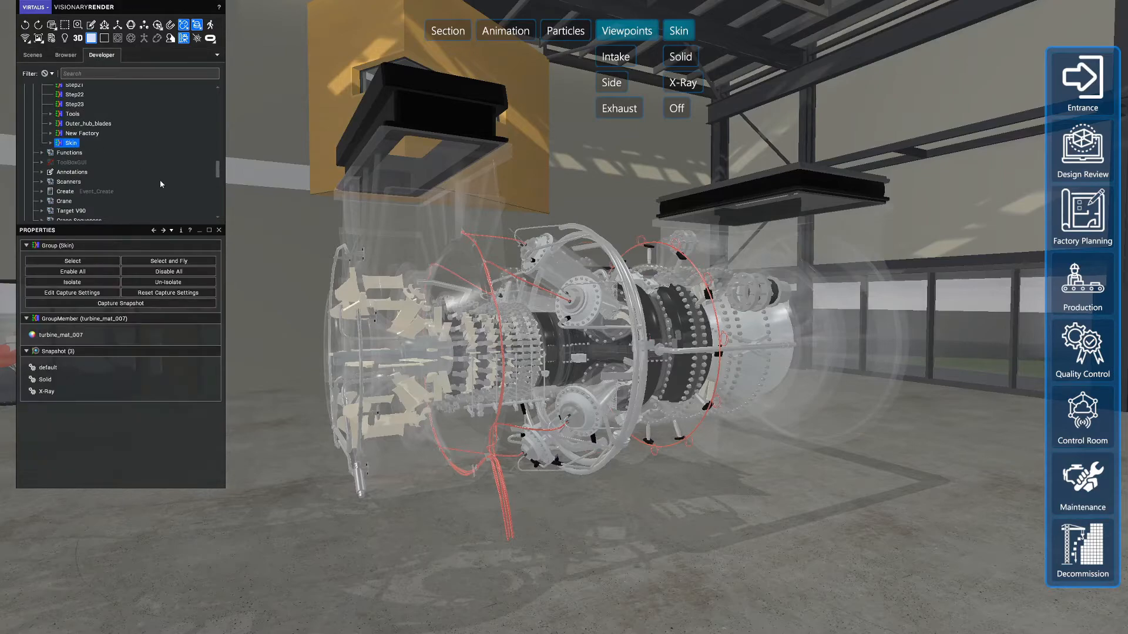
left_click(108, 302)
left_click(53, 403)
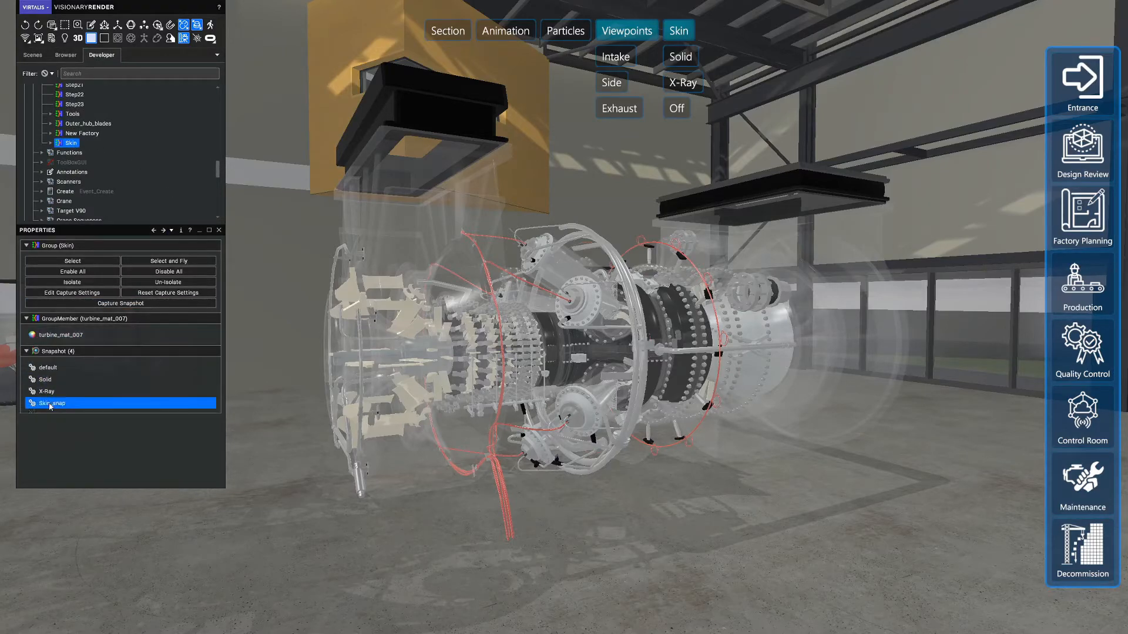
right_click(53, 403)
left_click(79, 439)
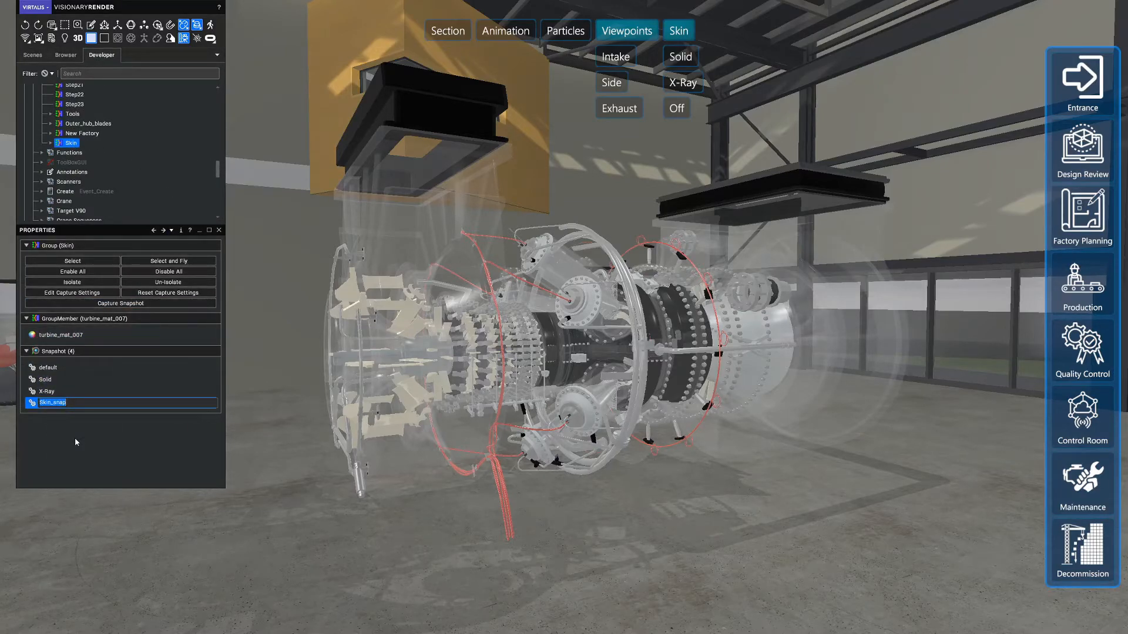
type("Off")
key("Return")
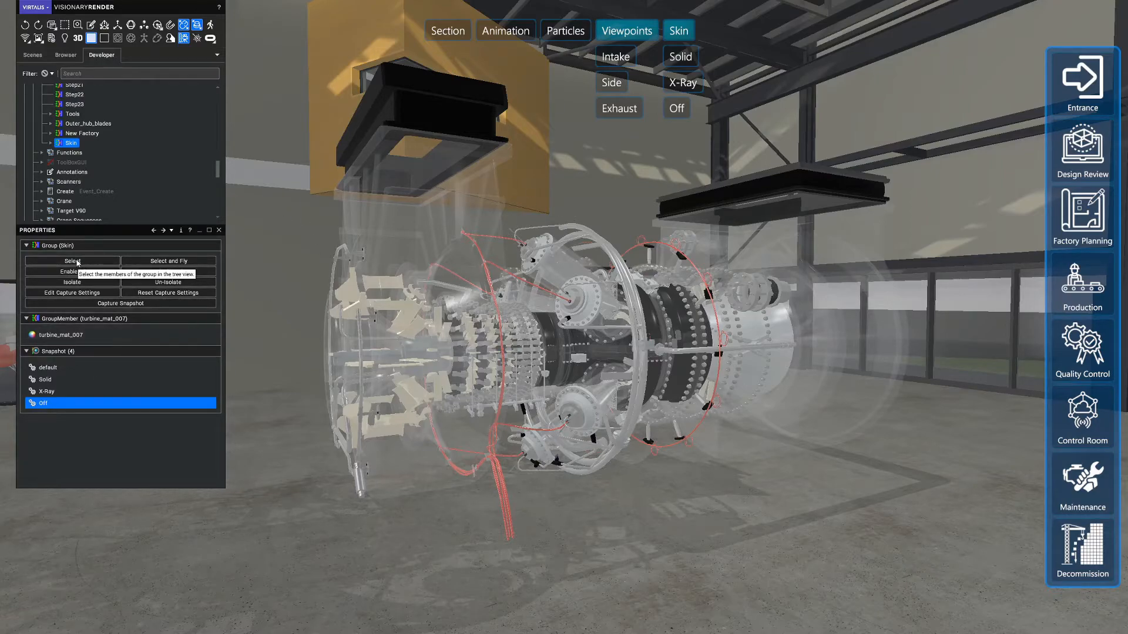
left_click(69, 57)
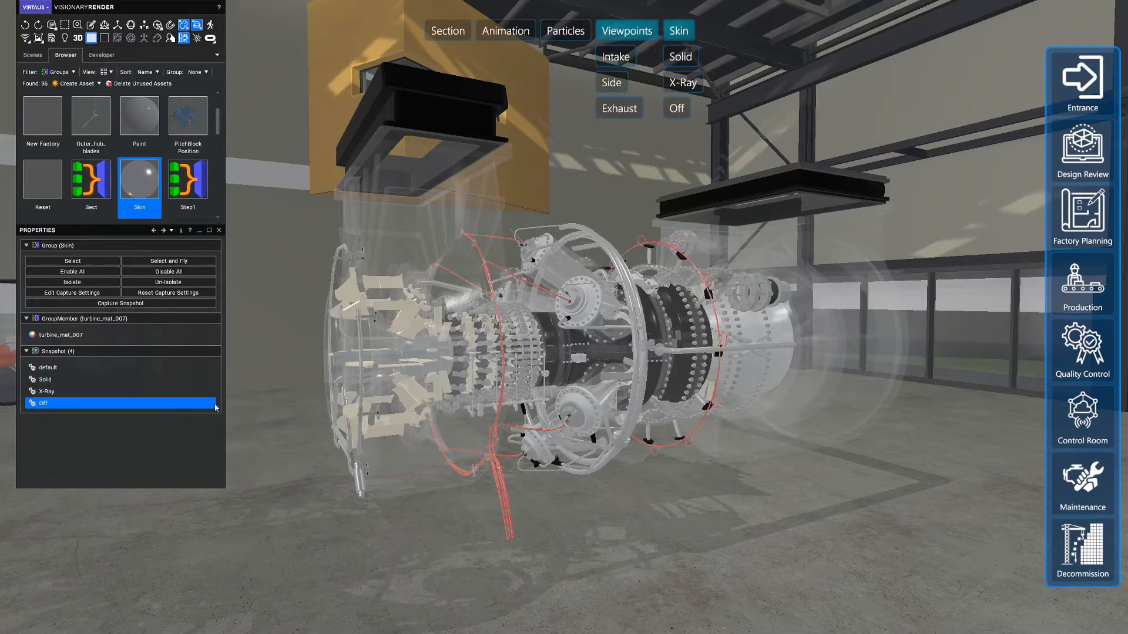
left_click(101, 55)
left_click(49, 392, "ctrl")
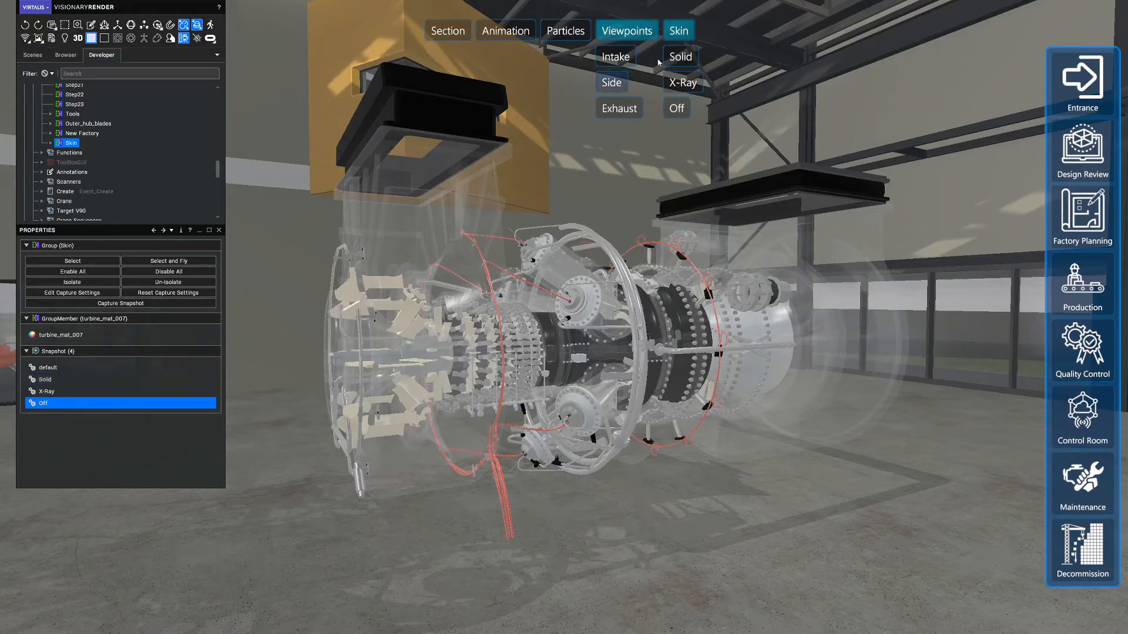
Step: Locate the in-scene Solid button in the scene tree and expand the Skin menu's Solid, X-Ray and Off buttons down to their click events
left_click(685, 57)
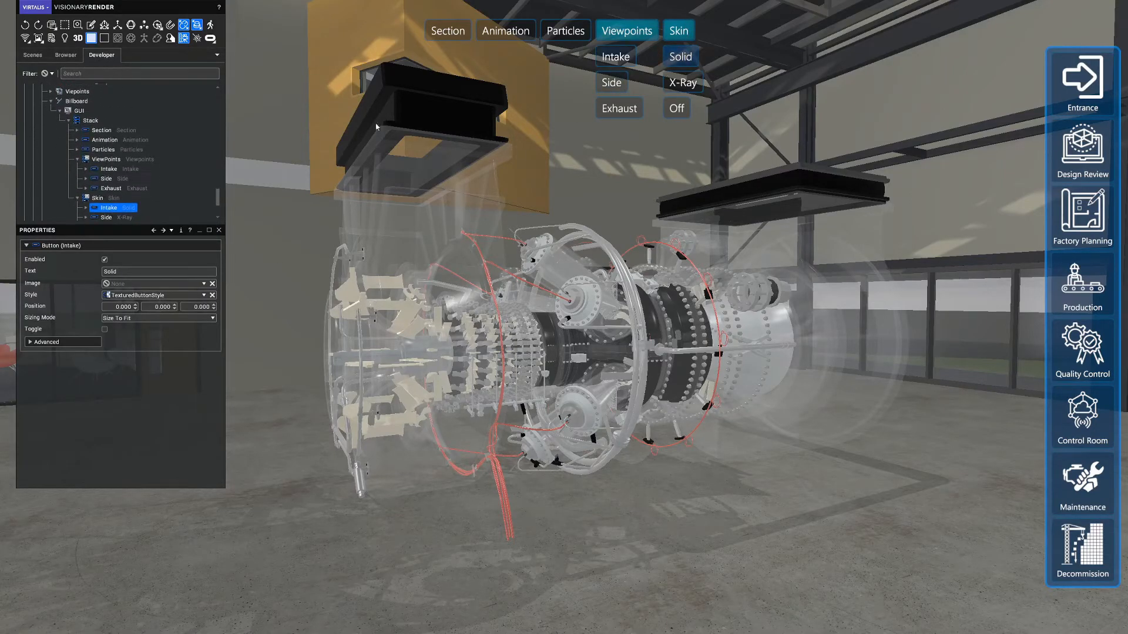
scroll(86, 146, "down", 2)
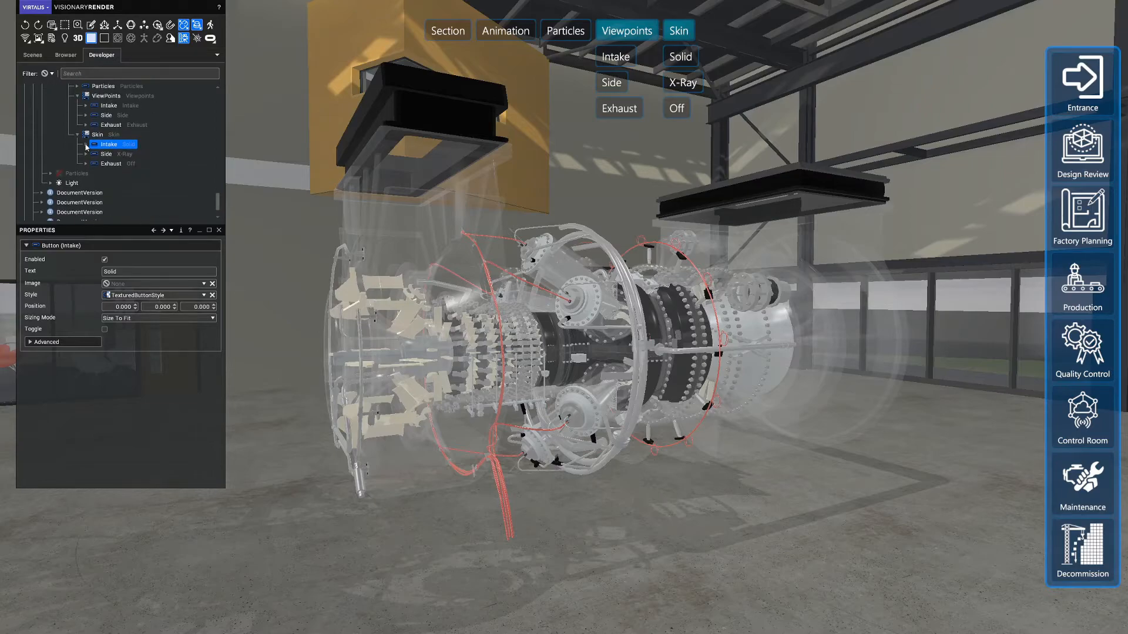
left_click(86, 145)
left_click(86, 163)
left_click(86, 183)
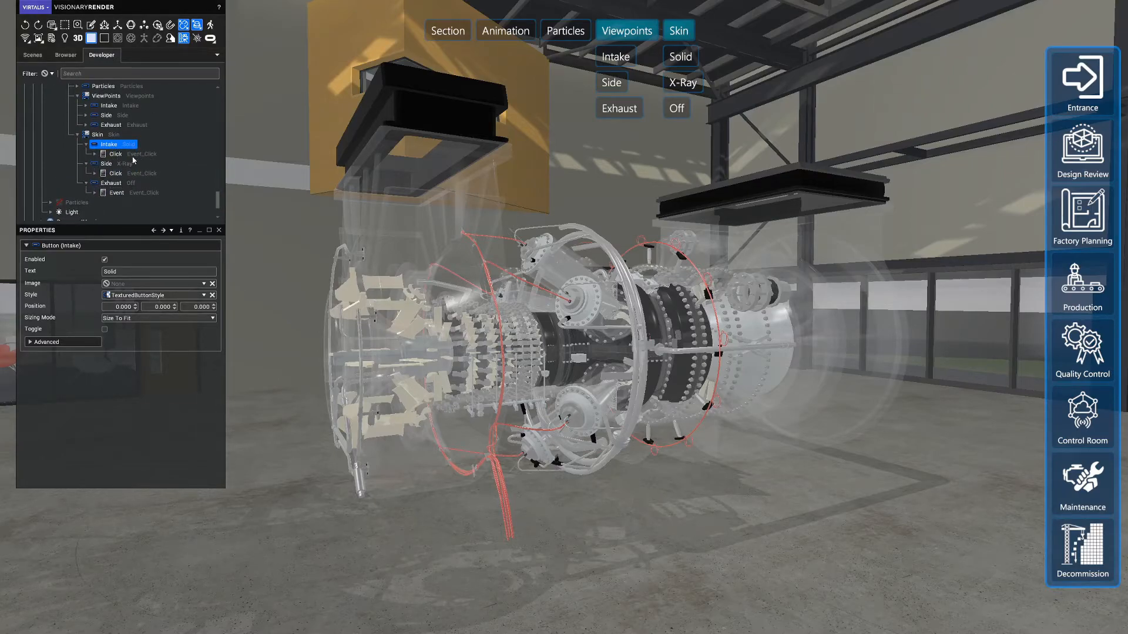
Step: Clear the copied Fly To actions from the click events of the Skin menu's Solid, X-Ray and Off buttons
left_click(127, 155)
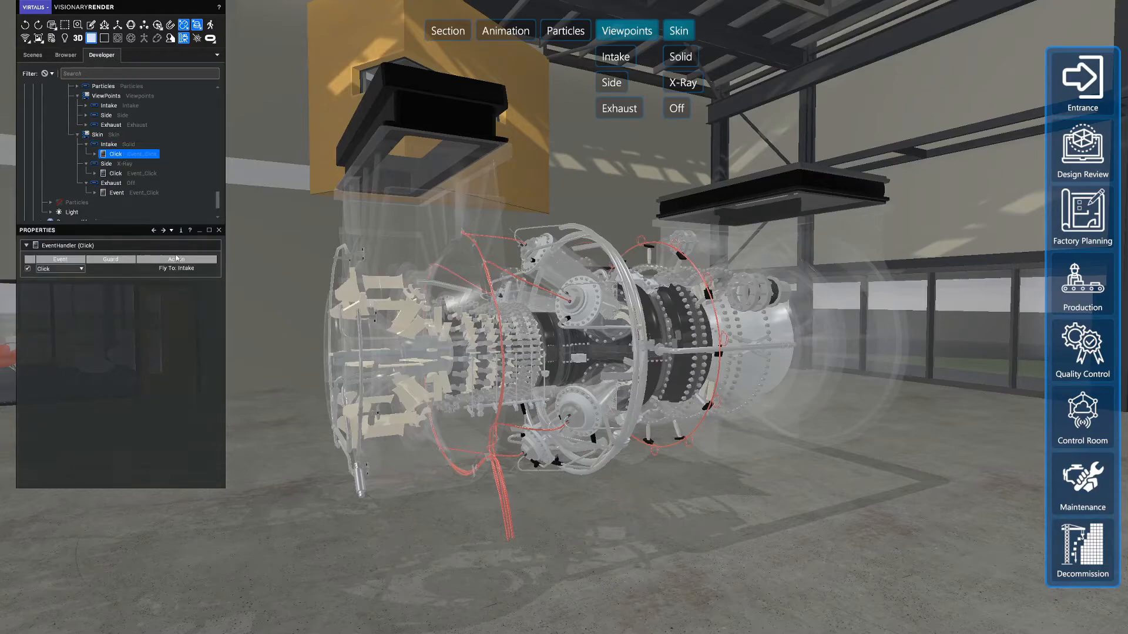
left_click(133, 173)
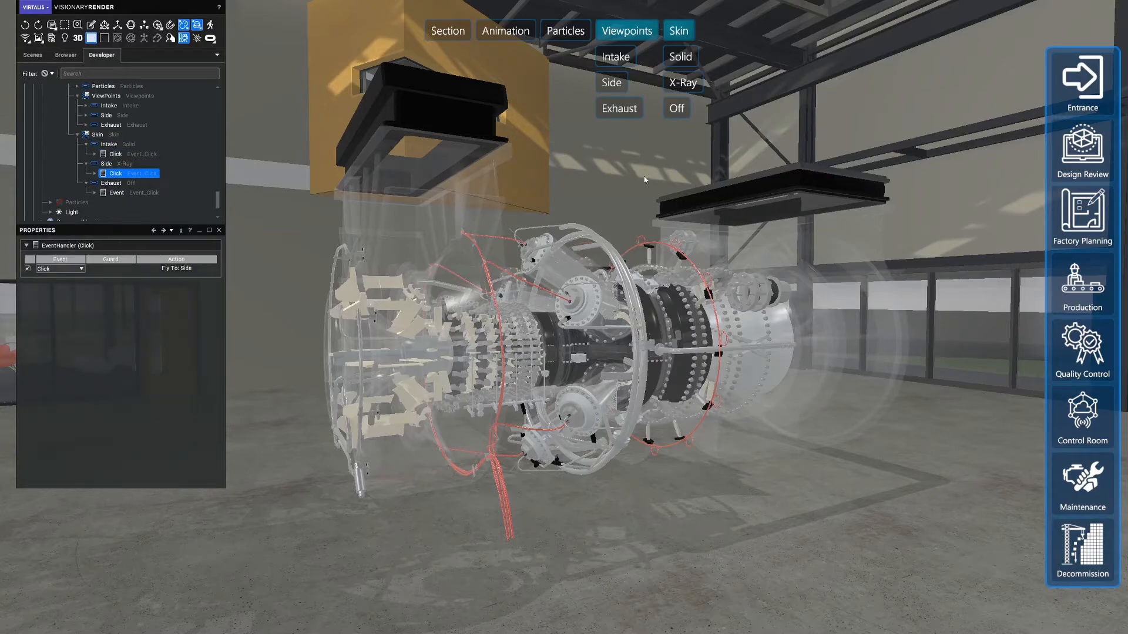
left_click(130, 154)
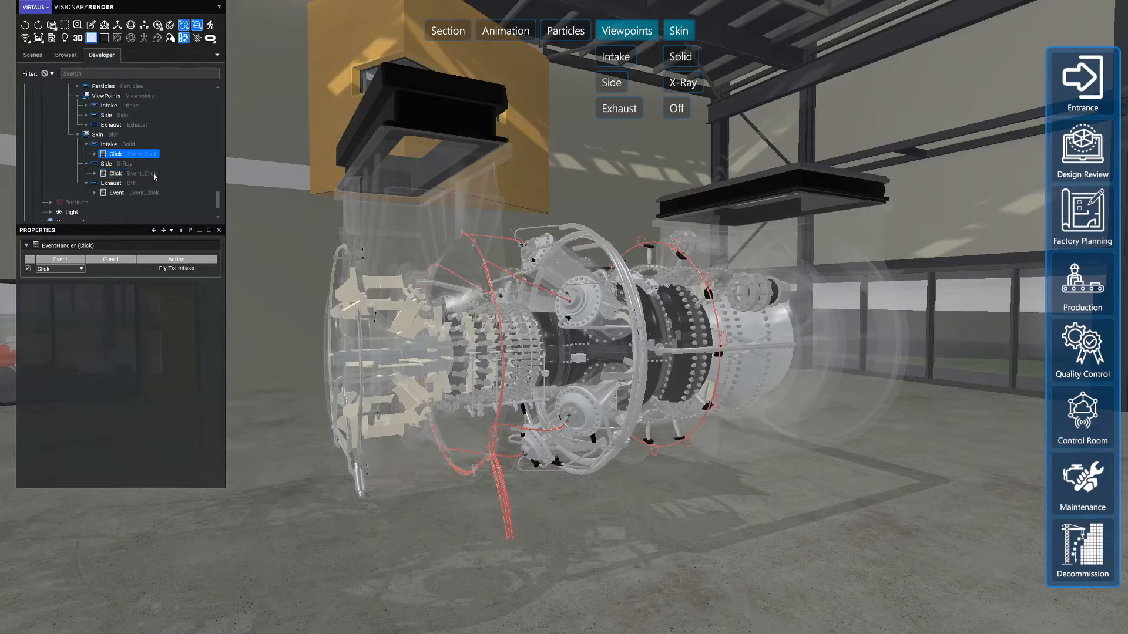
left_click(175, 267)
left_click(189, 276)
left_click(116, 174)
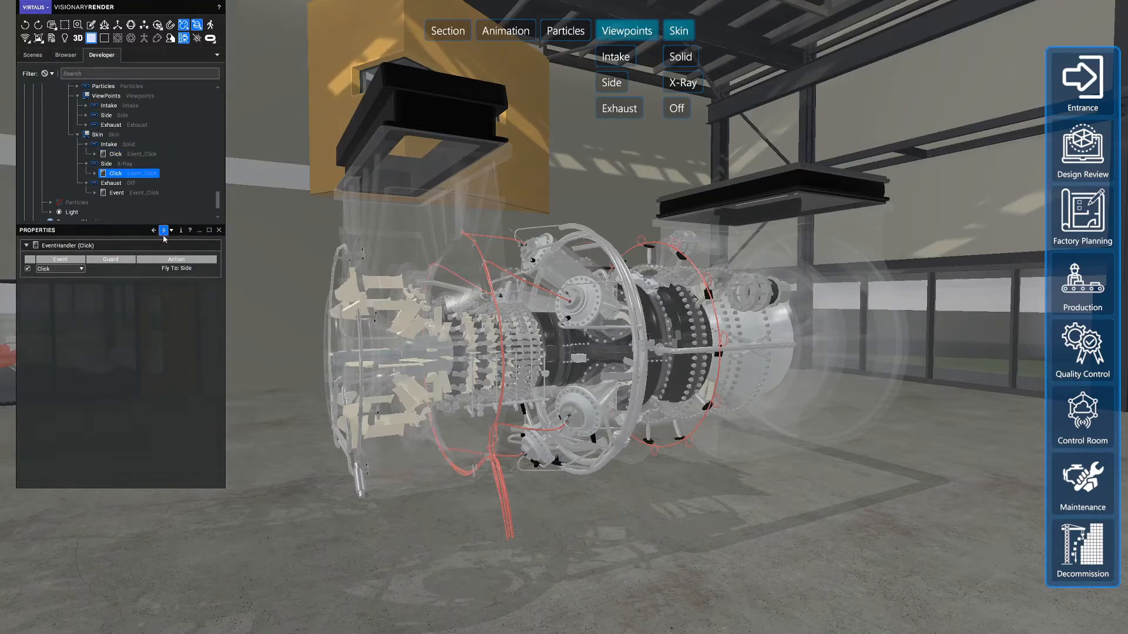
left_click(123, 193)
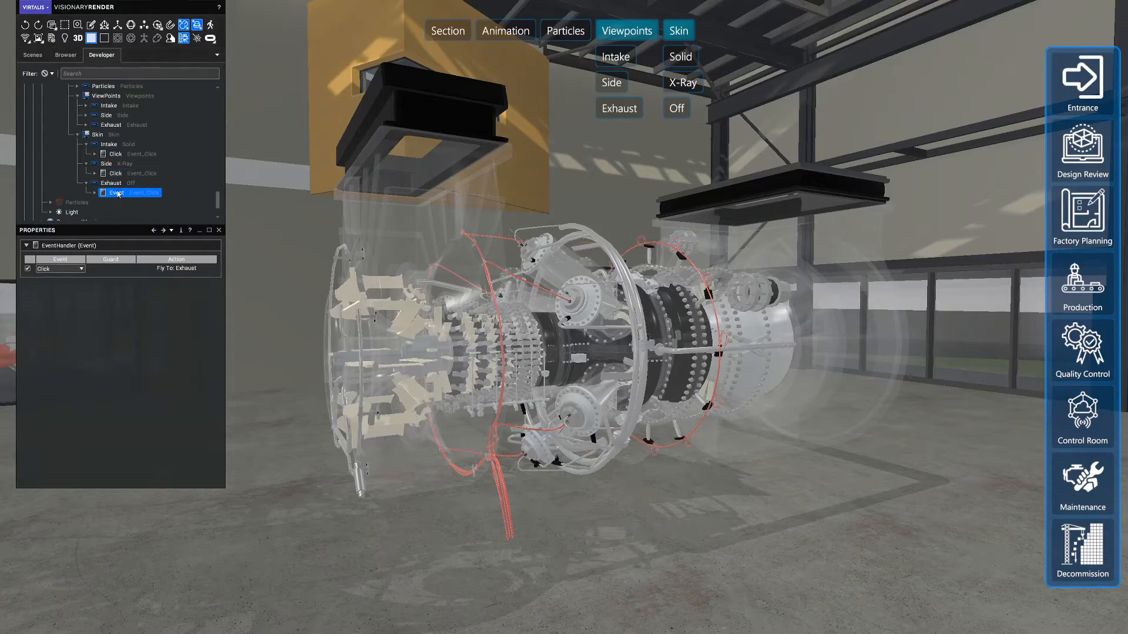
Step: Filter the asset browser to Snapshots and assign the Solid snapshot as the action of the Solid button's click event
left_click(118, 154)
left_click(66, 55)
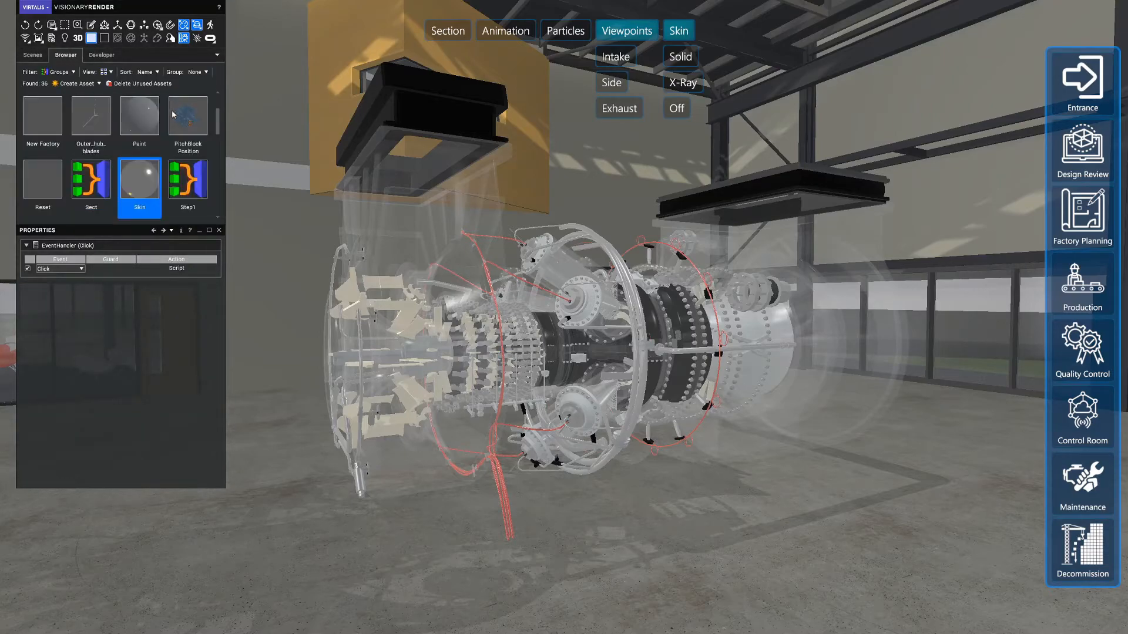
left_click(59, 72)
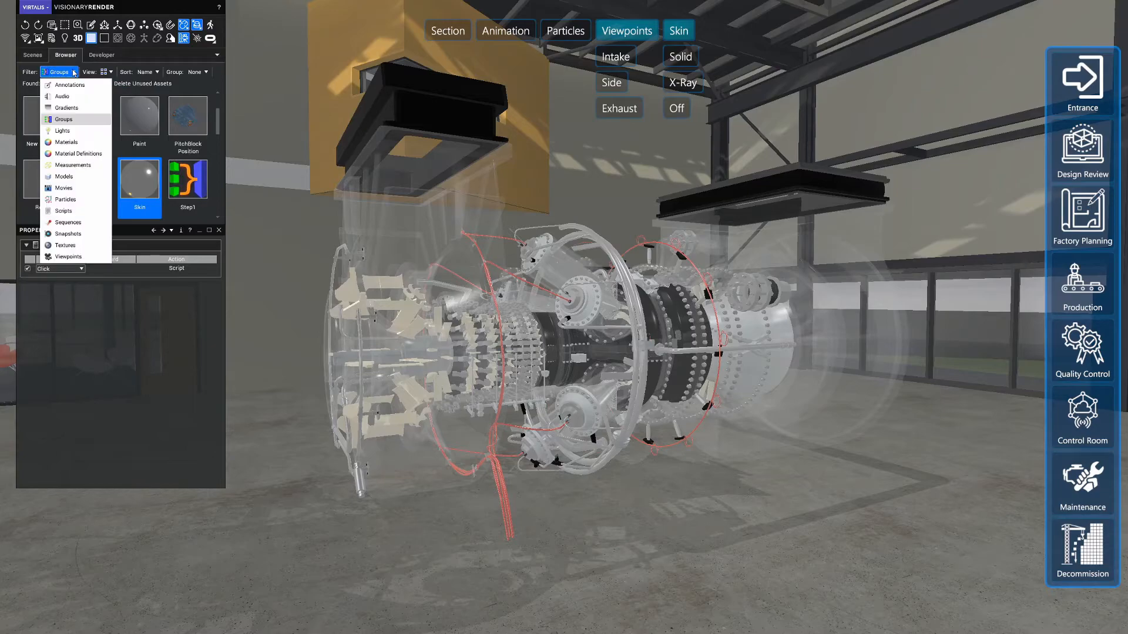
left_click(67, 234)
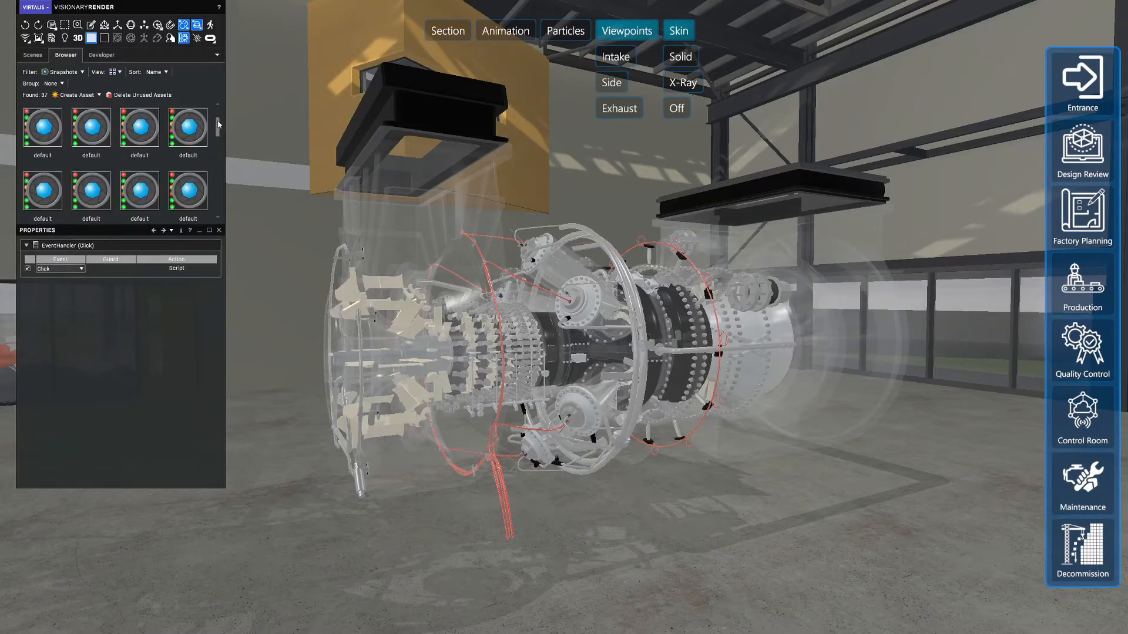
left_click_drag(217, 126, 217, 205)
left_click_drag(44, 116, 174, 271)
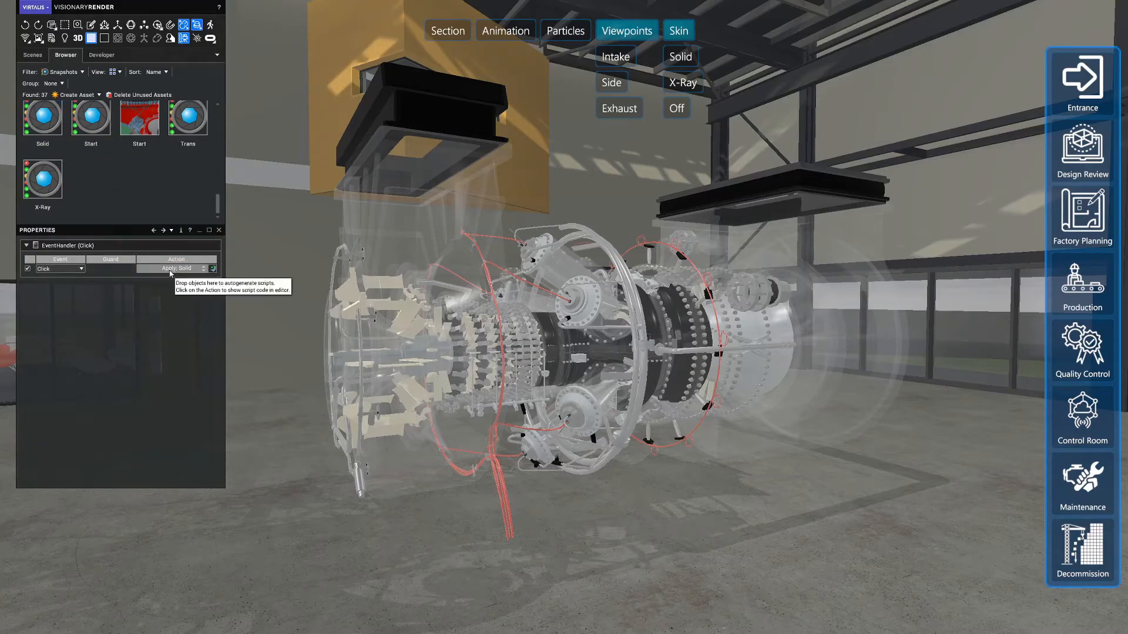
Step: Assign the X-Ray snapshot as the action of the X-Ray button's click event
left_click(103, 55)
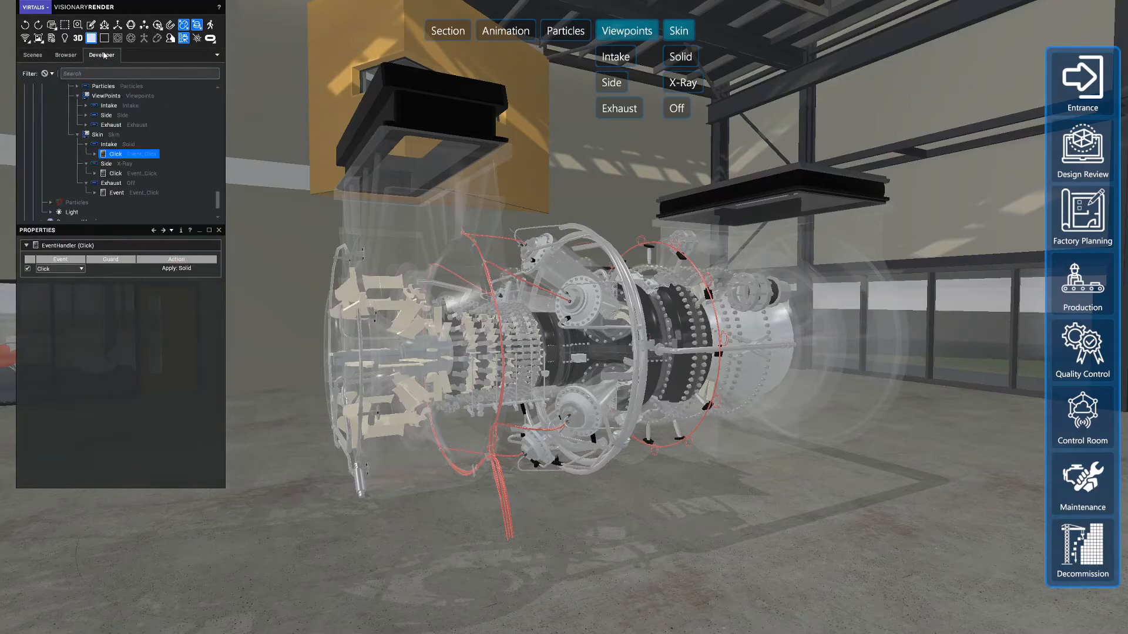
left_click(115, 174)
left_click(66, 55)
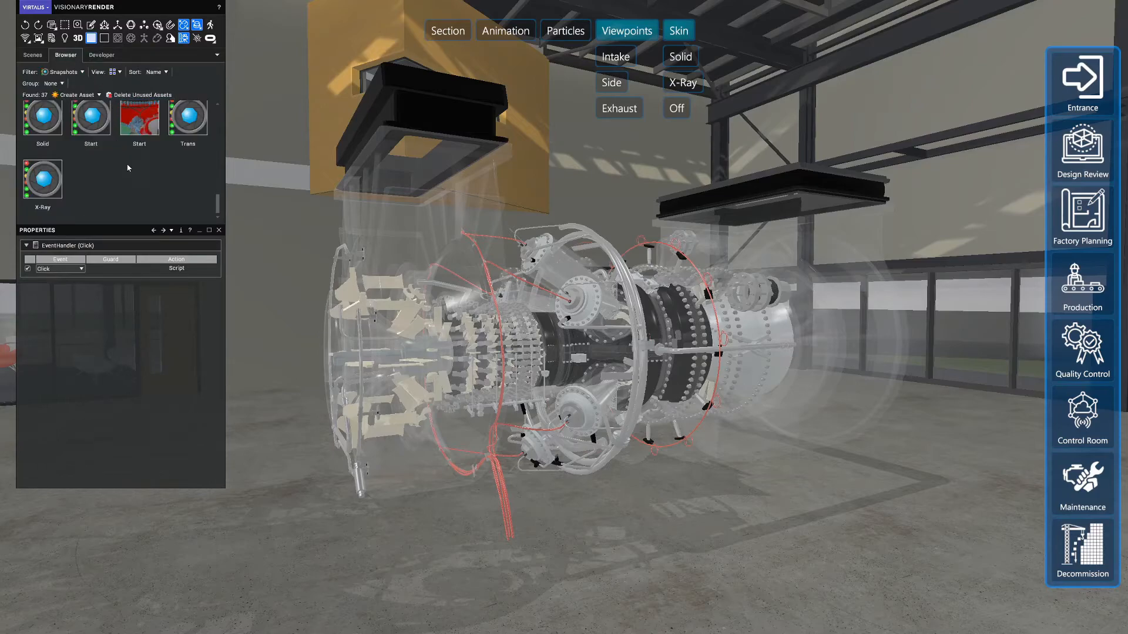
left_click_drag(42, 180, 164, 273)
Step: Assign the Off snapshot as the action of the Off button's click event
left_click(101, 55)
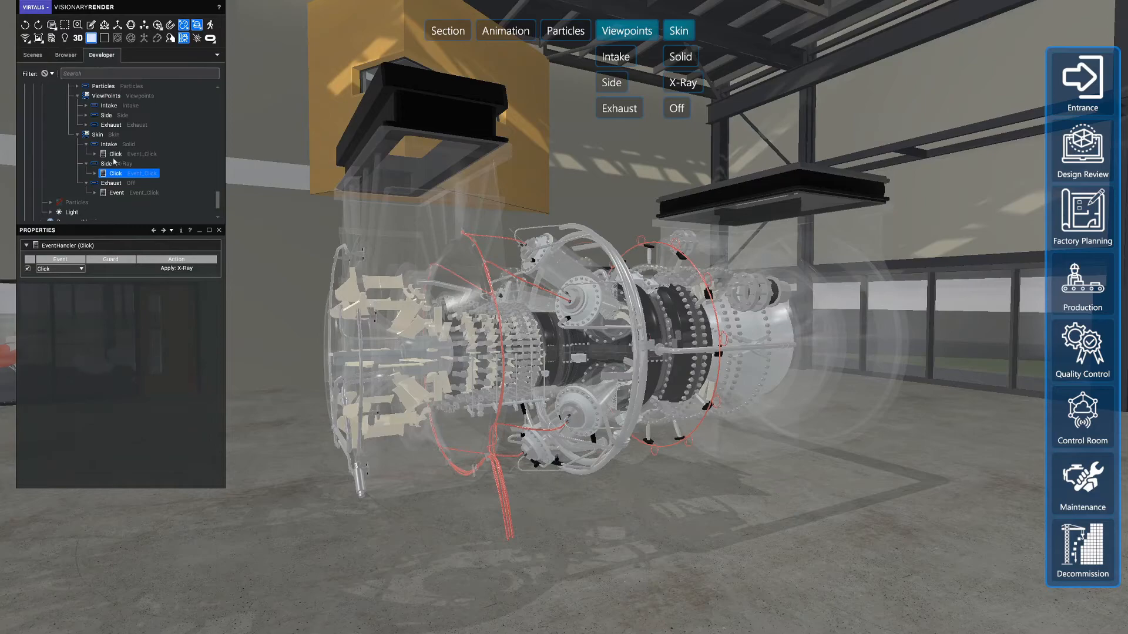
left_click(117, 194)
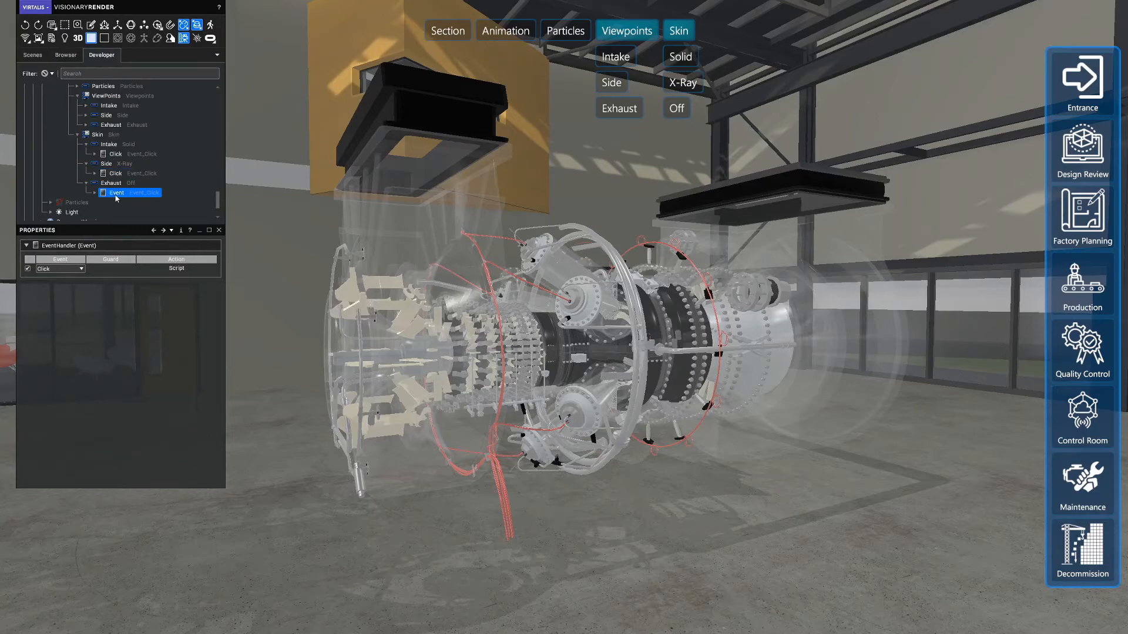
left_click(66, 55)
scroll(120, 154, "up", 3)
left_click_drag(47, 163, 172, 271)
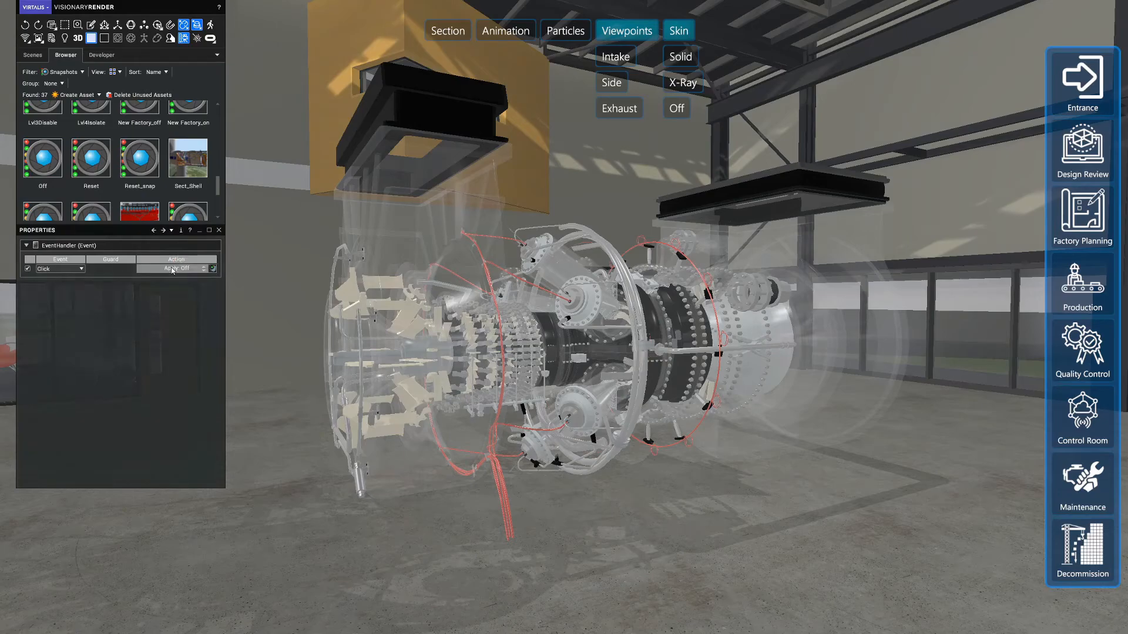
Step: Test the in-scene Solid, X-Ray and Off buttons on the turbine casing
left_click(675, 58)
left_click(680, 81)
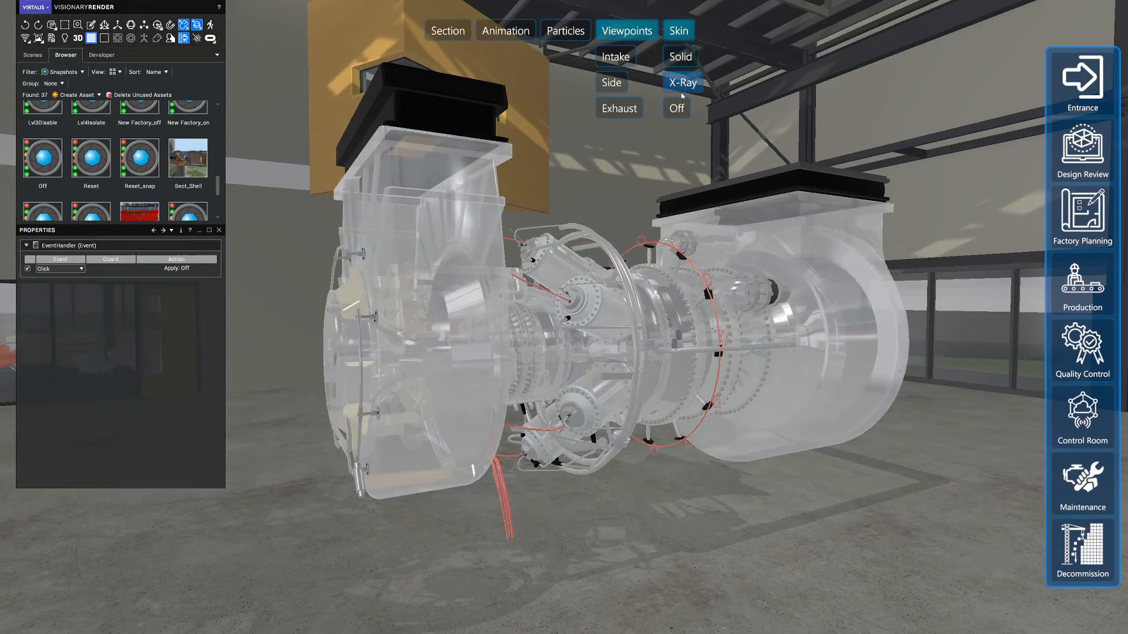
left_click(677, 108)
Step: Apply the Solid skin and set the Solid snapshot's browser icon to the current view
left_click(680, 57)
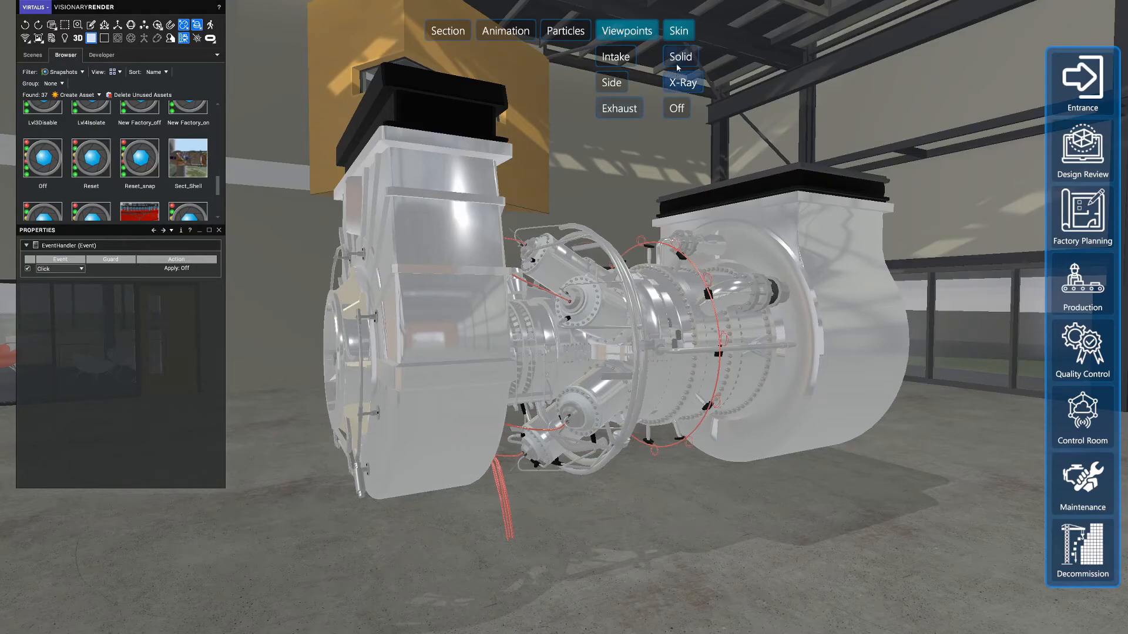
scroll(147, 164, "down", 3)
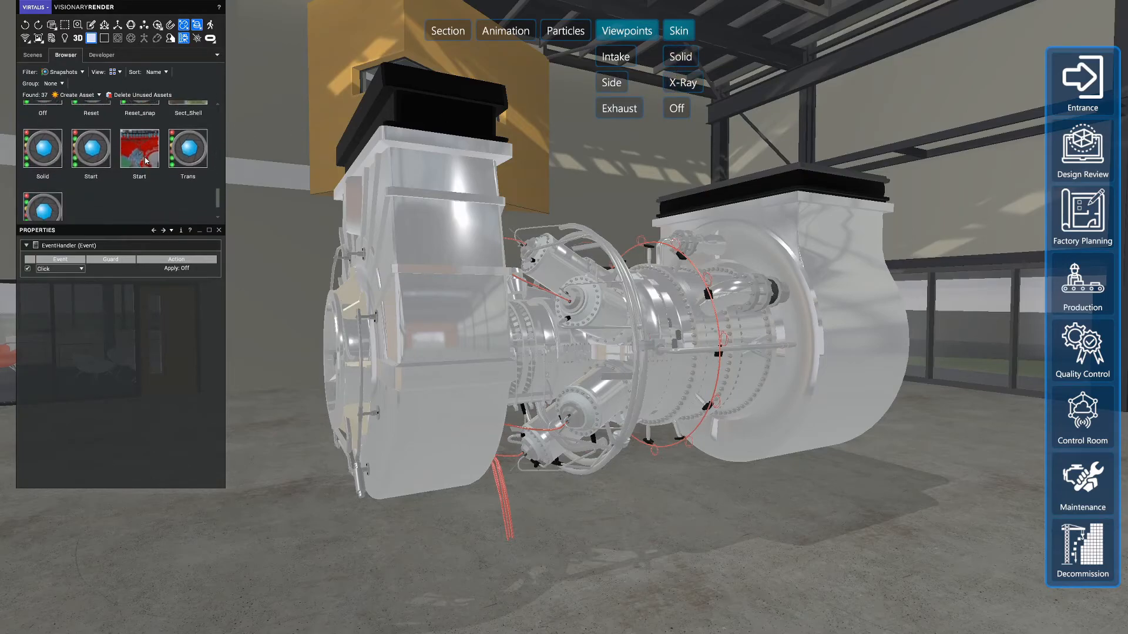
right_click(42, 141)
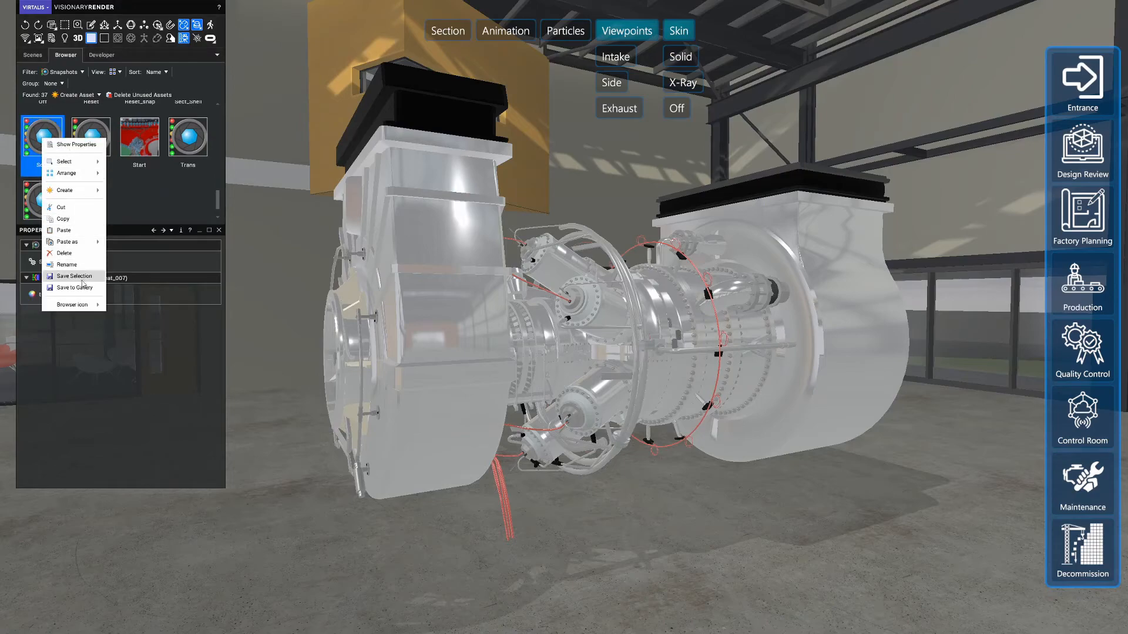
mouse_move(85, 305)
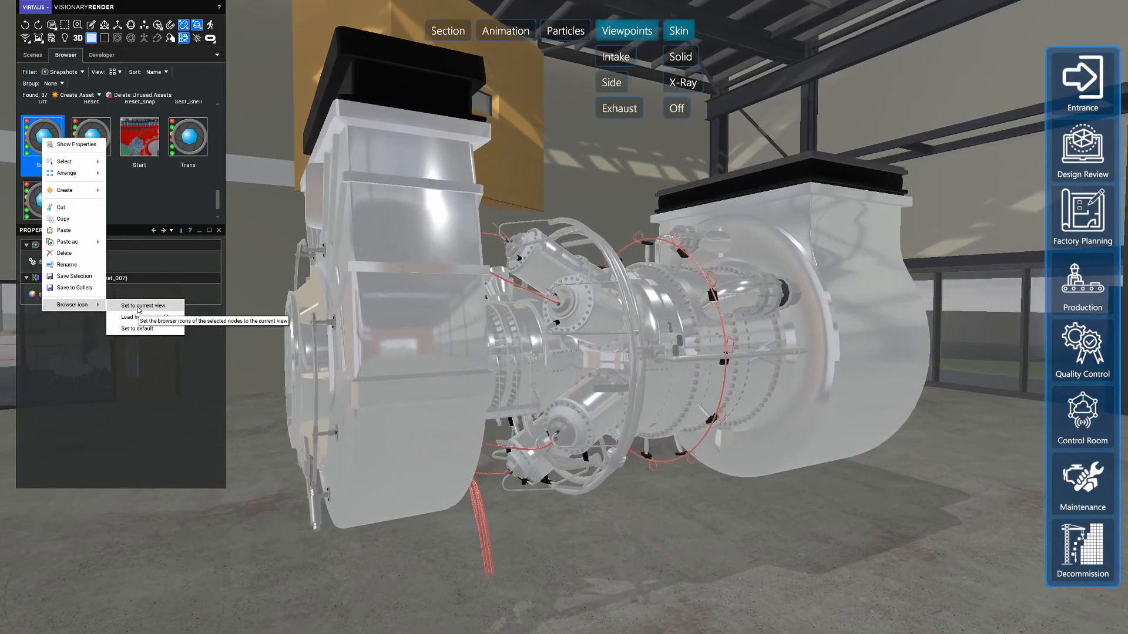
left_click(138, 308)
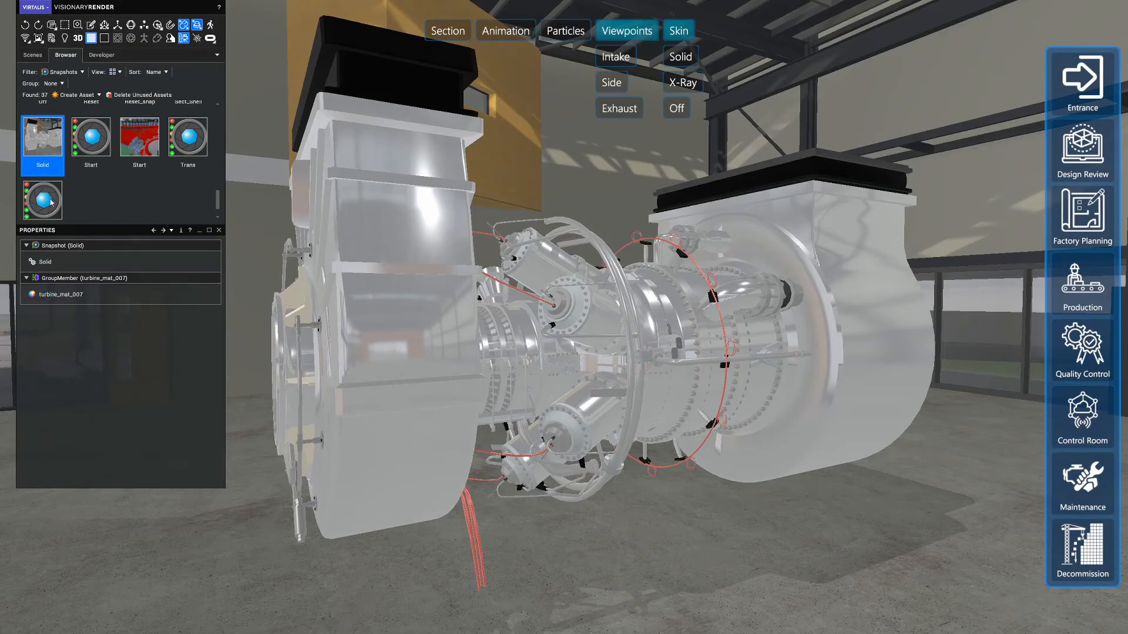
Step: Apply the X-Ray skin and set the X-Ray snapshot's browser icon to the current view
left_click(683, 83)
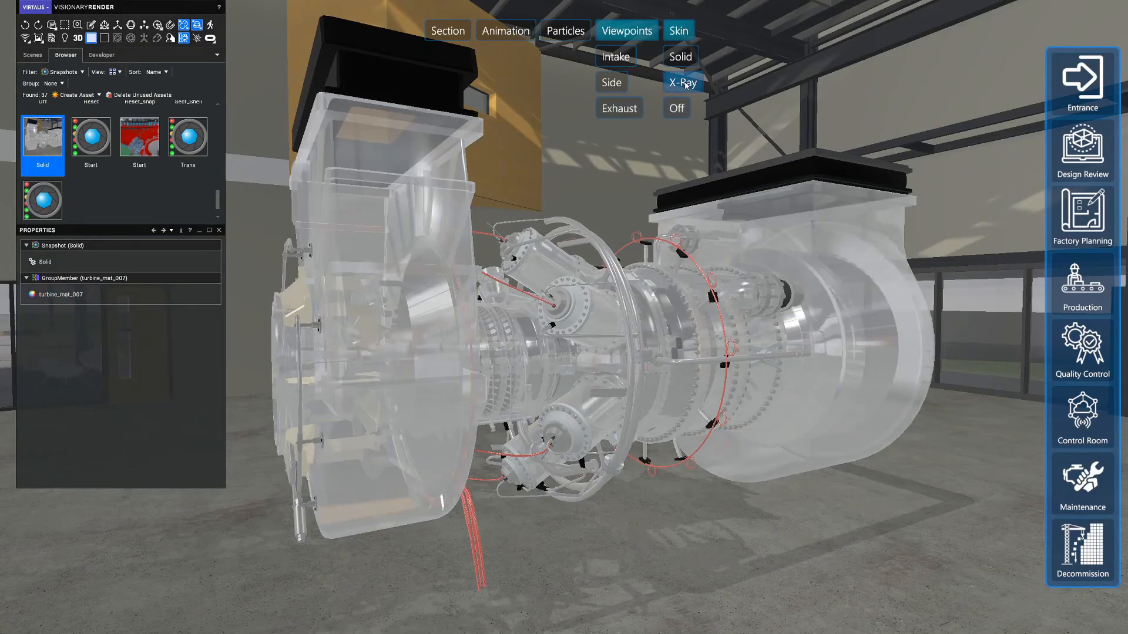
left_click(44, 197)
right_click(40, 189)
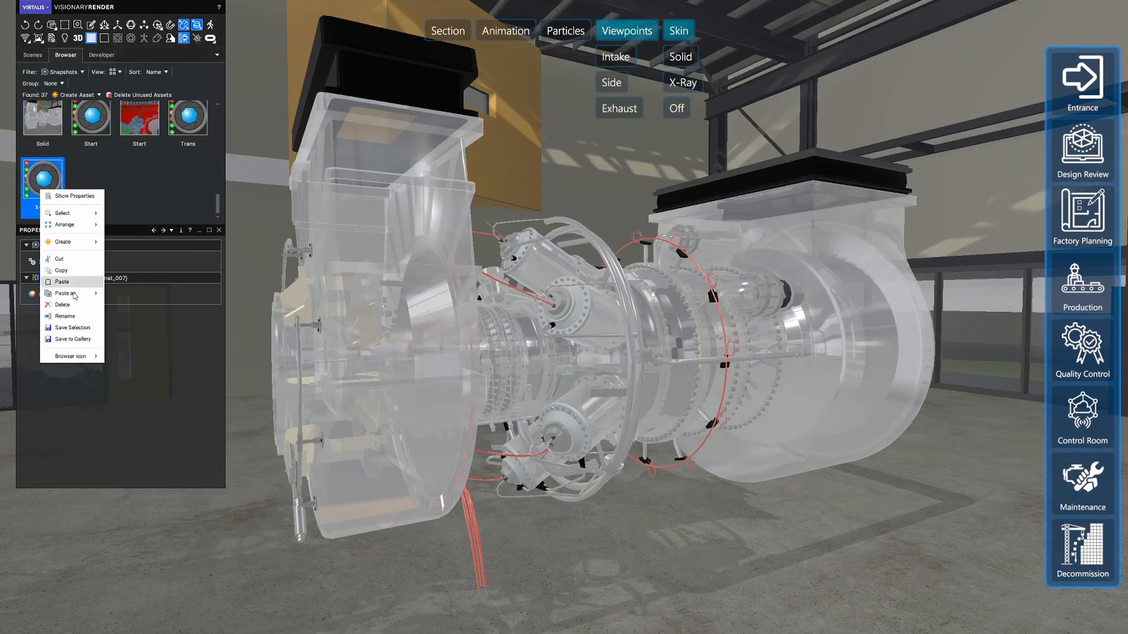
mouse_move(58, 356)
left_click(126, 356)
Step: Apply the Off snapshot from the browser and set its browser icon to the current view
scroll(110, 189, "up", 1)
scroll(103, 188, "up", 1)
double_click(42, 159)
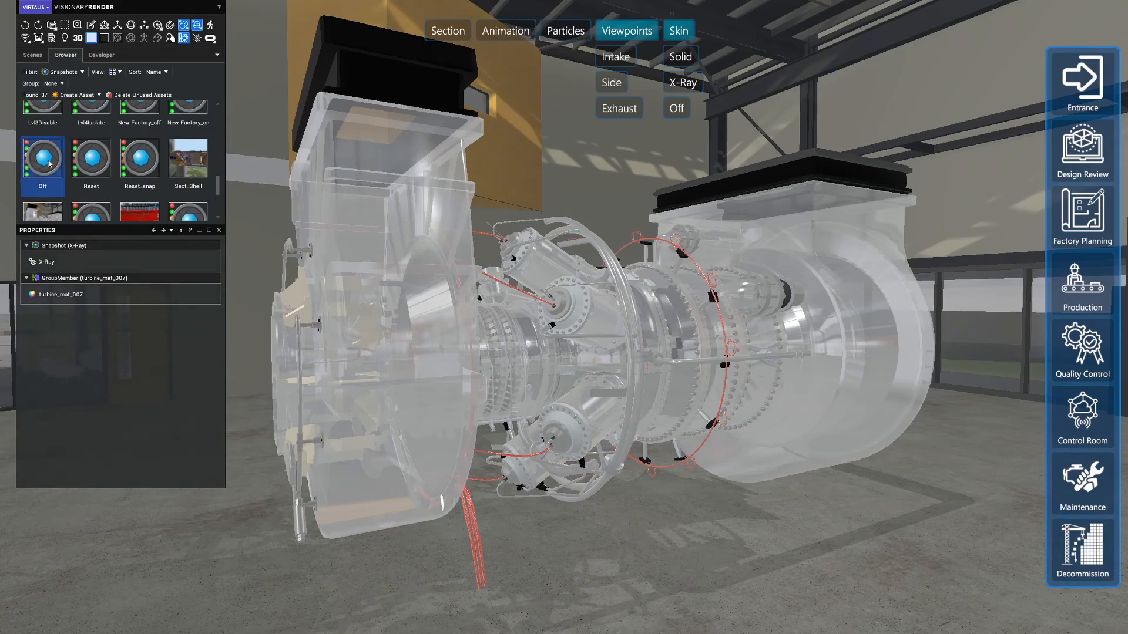
right_click(43, 156)
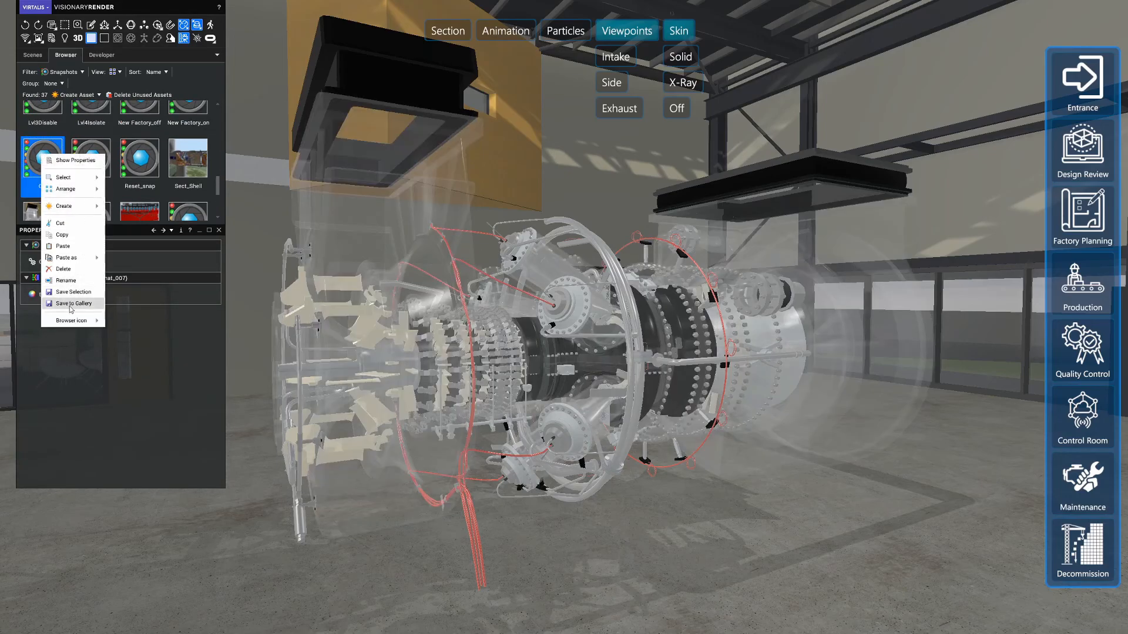
left_click(127, 322)
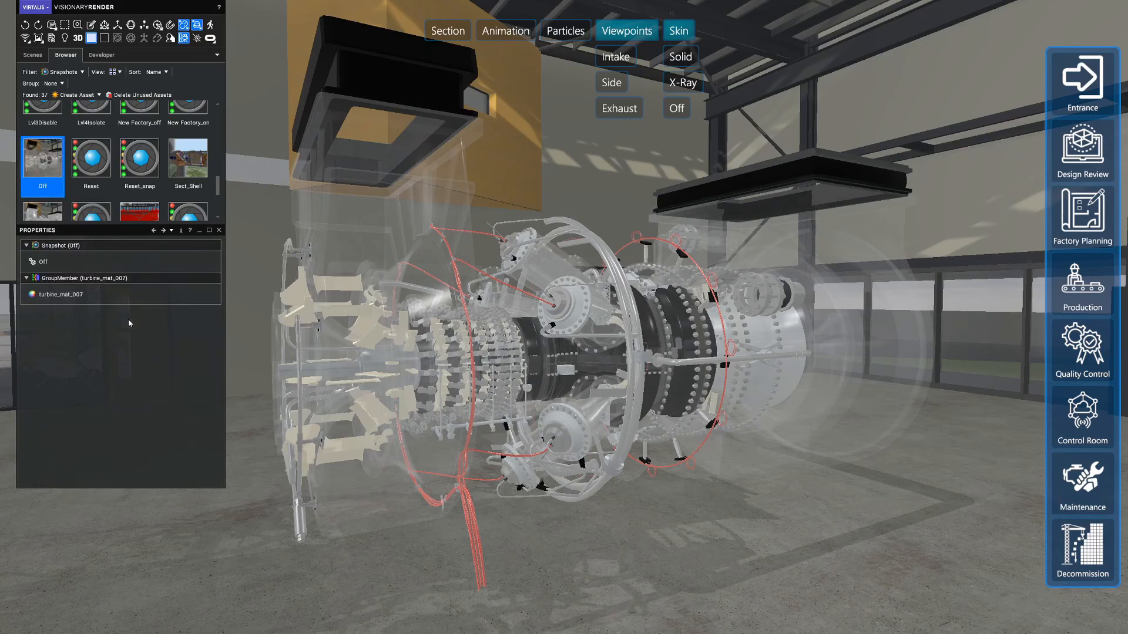
Step: Hide the editing interface, reopen the in-scene Skin menu, and test its Solid and X-Ray buttons
key("space")
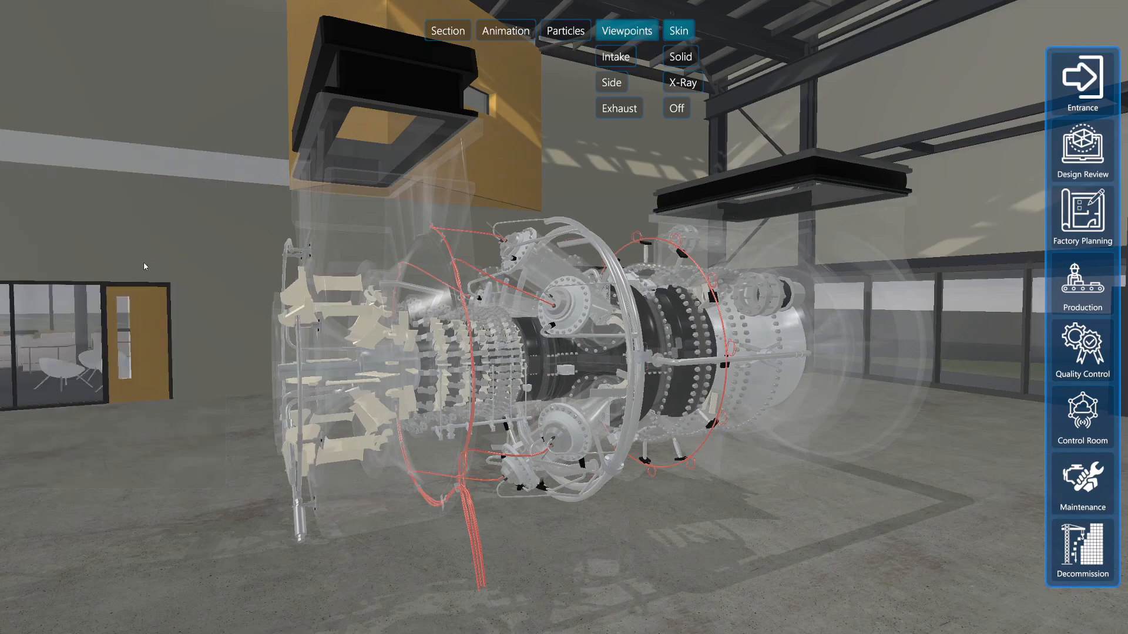
left_click(691, 31)
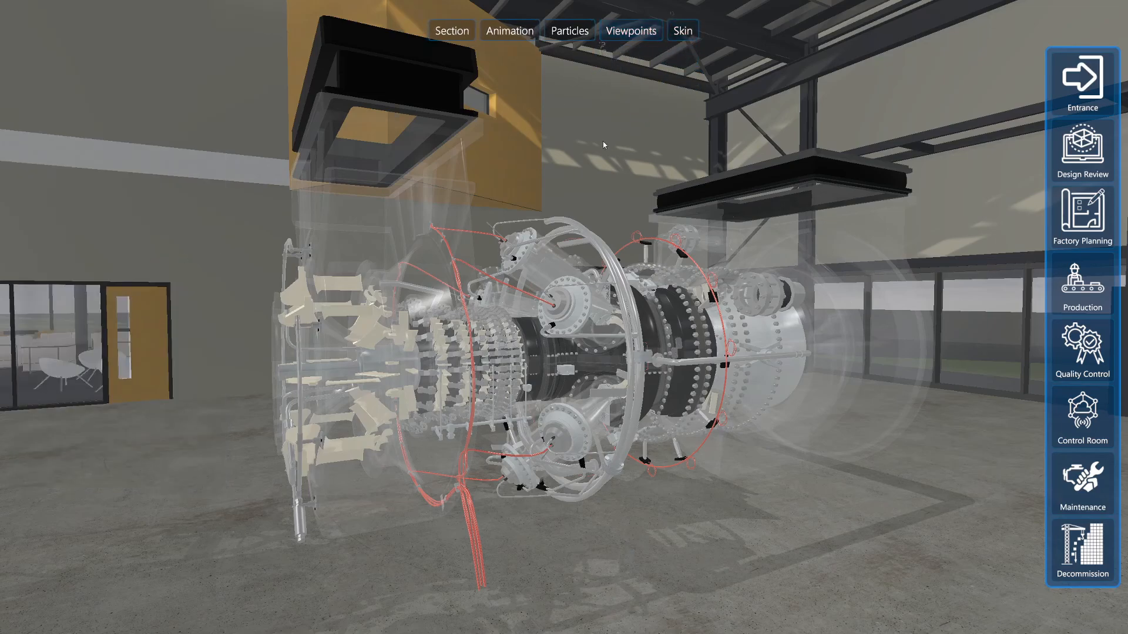
left_click(680, 56)
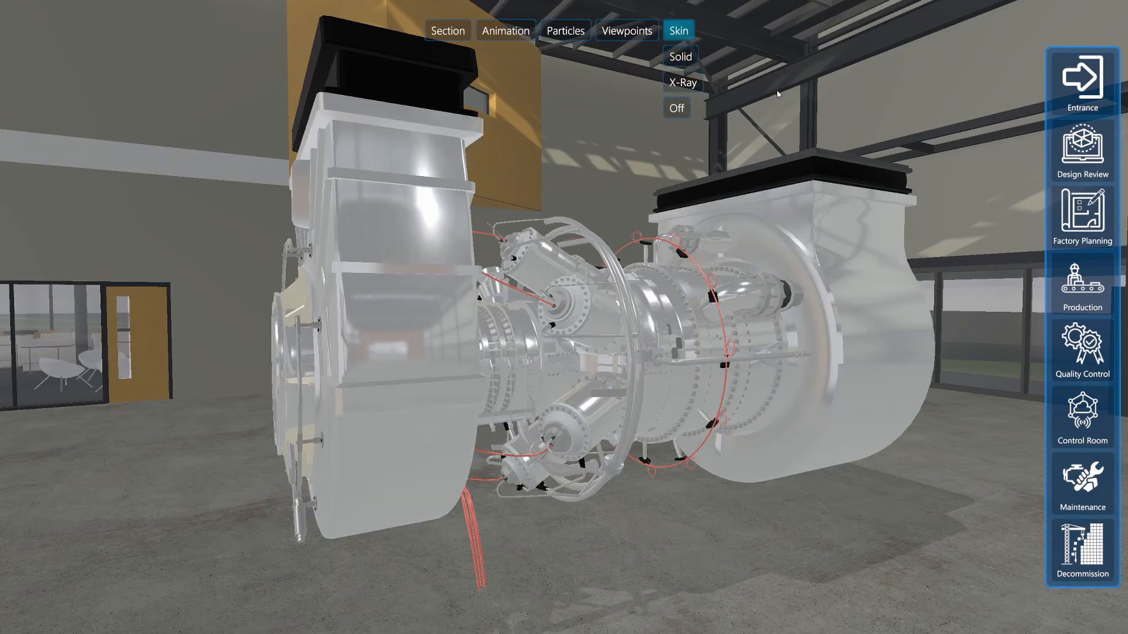
left_click(684, 83)
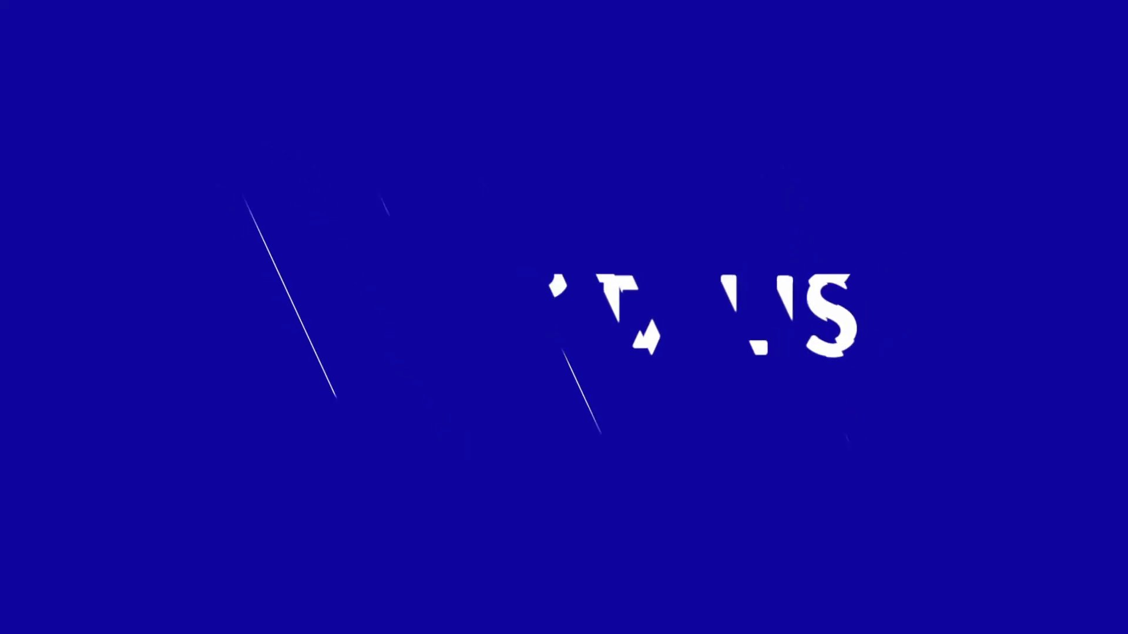